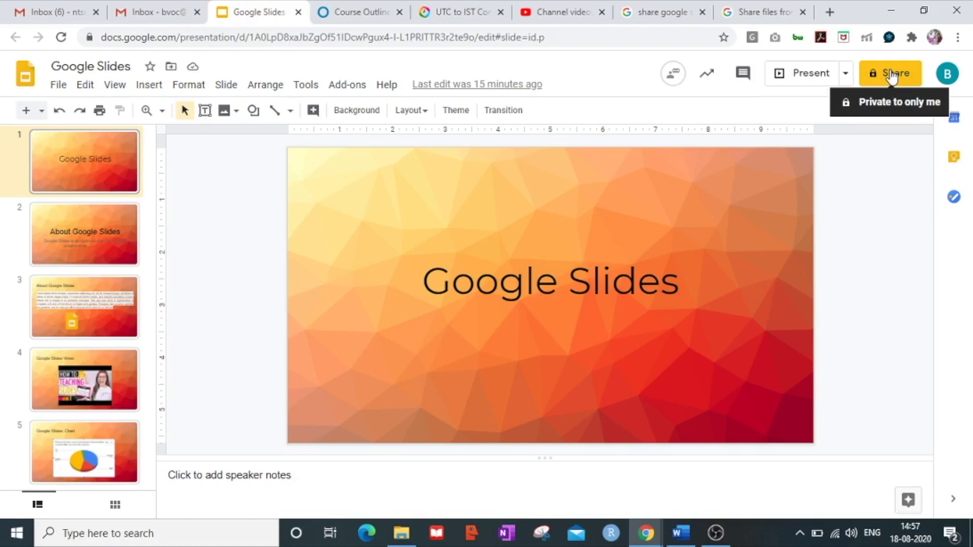
# Step: Start sharing the presentation by adding the recipient's e-mail and entering the message "PFA"
pyautogui.click(893, 75)
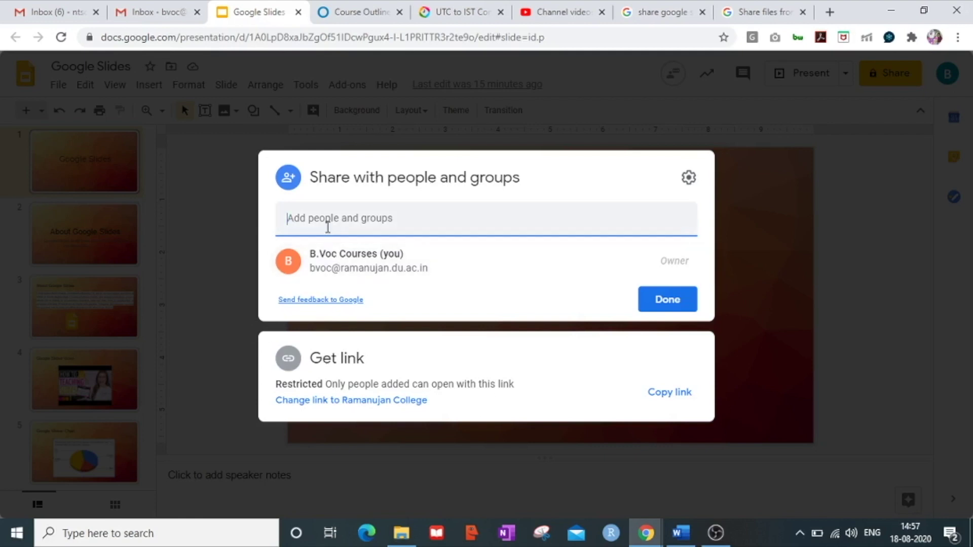
pyautogui.hotkey('ctrl', 'v')
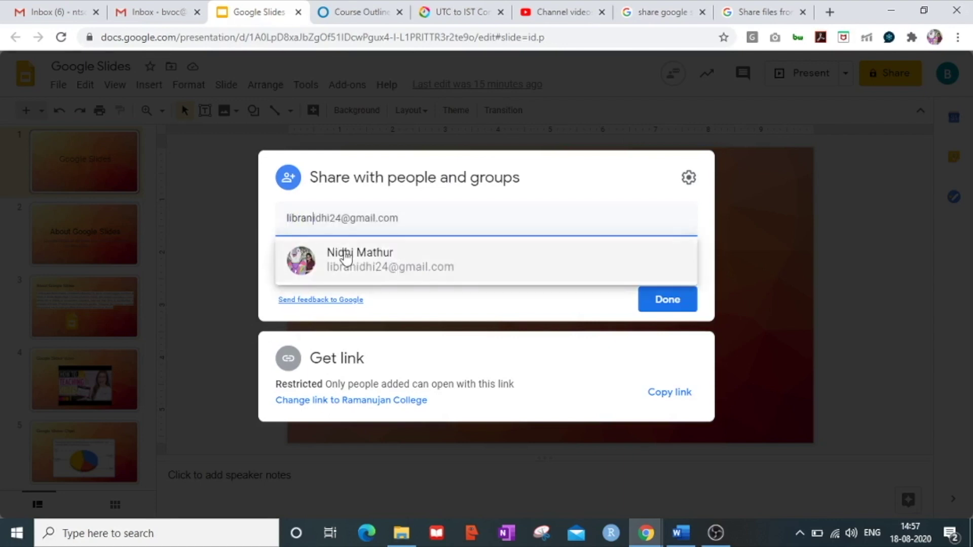
pyautogui.click(336, 264)
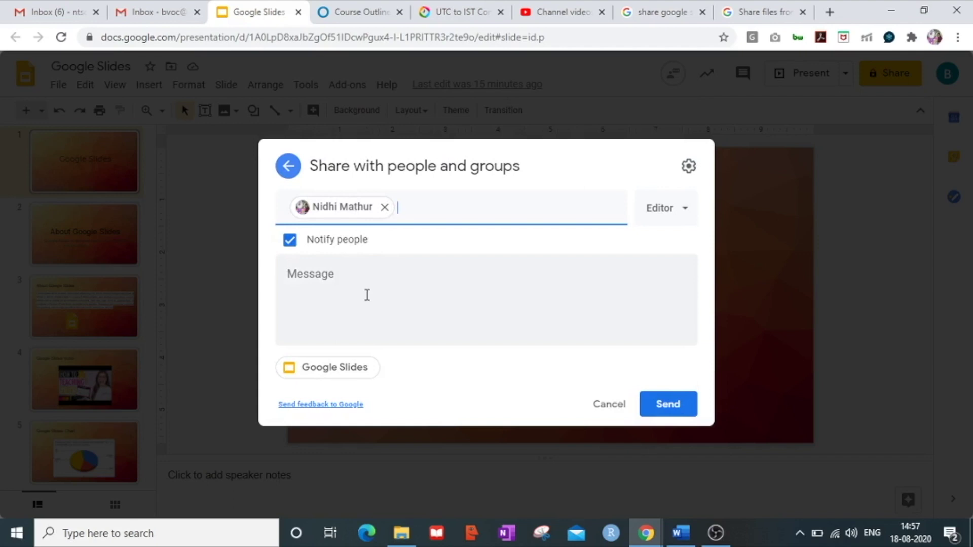
pyautogui.click(367, 295)
pyautogui.write('PFA')
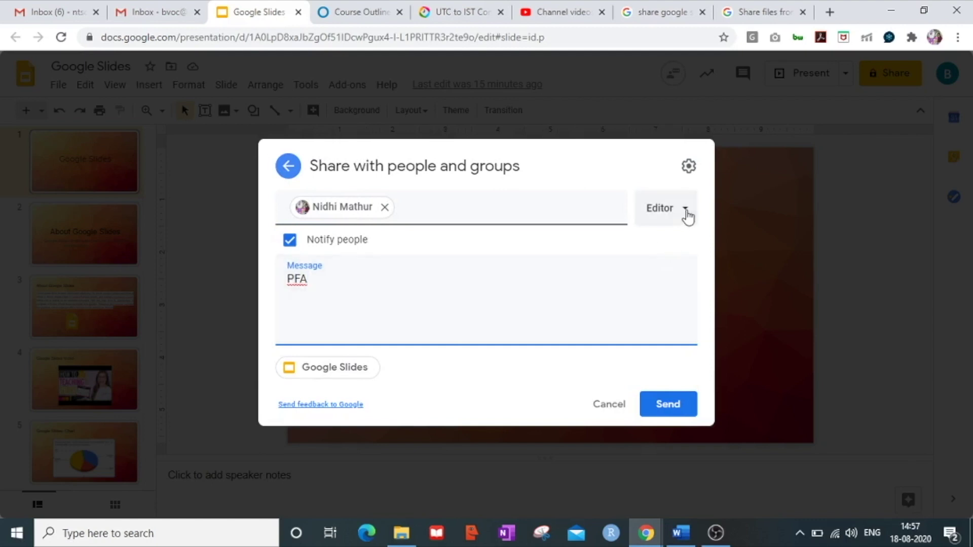
# Step: Set the recipient's role to Viewer and send the invitation, agreeing to share outside the organization
pyautogui.click(685, 216)
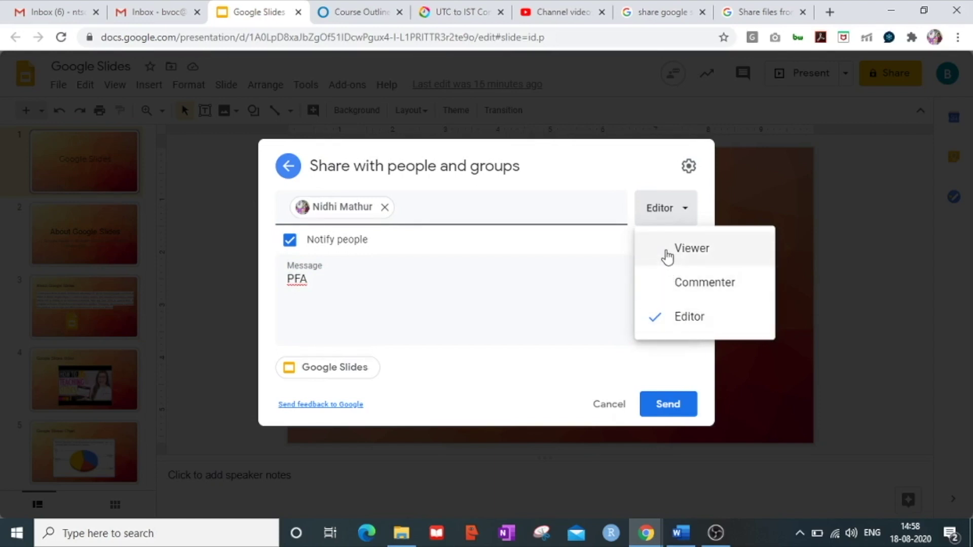
pyautogui.click(667, 256)
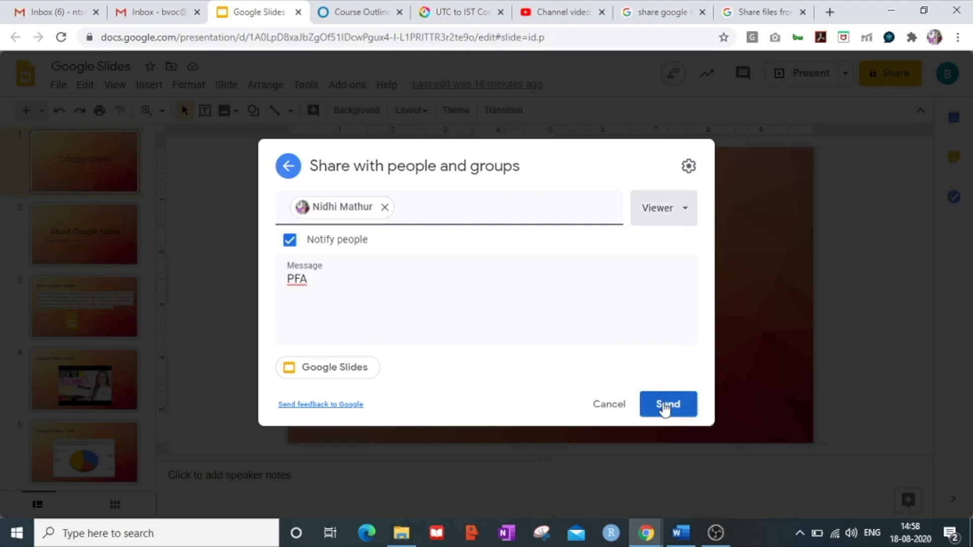
pyautogui.click(665, 407)
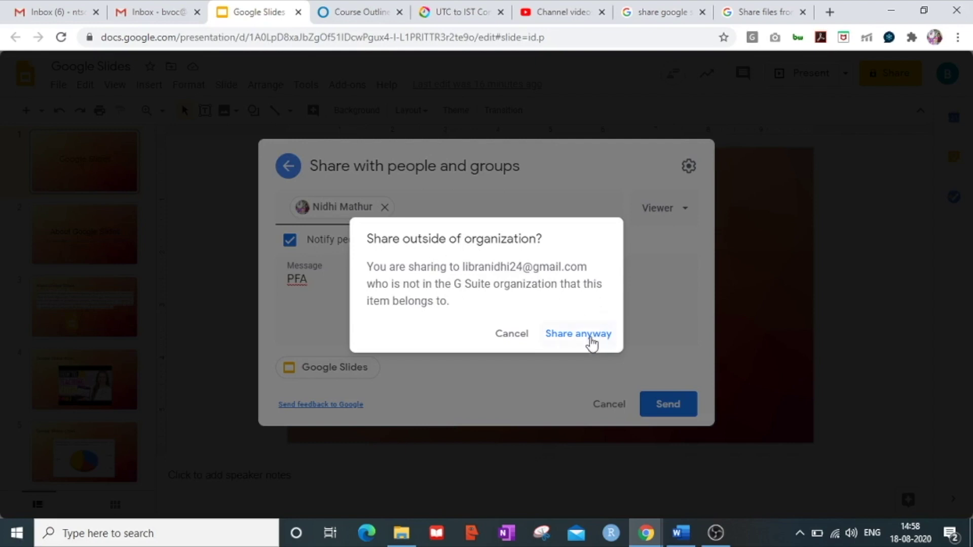
pyautogui.click(592, 335)
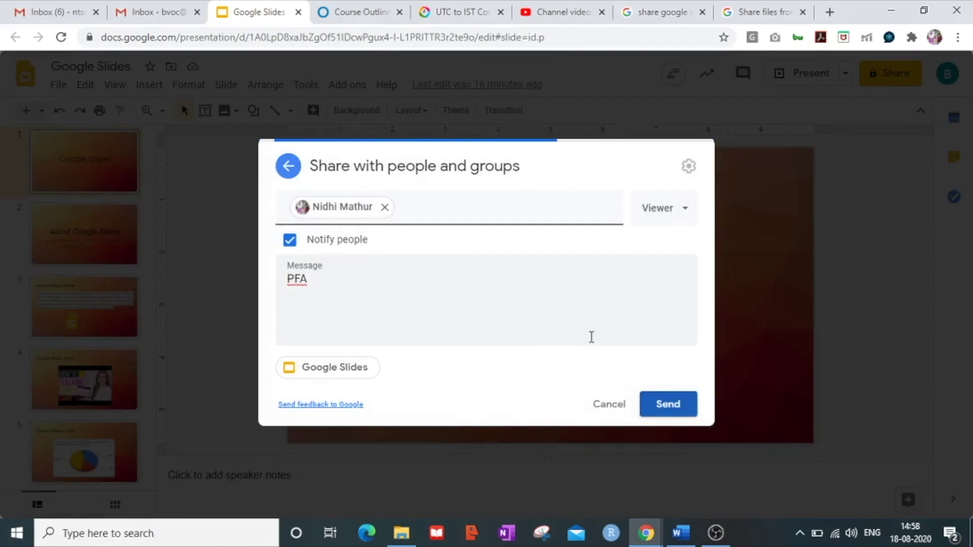
pyautogui.press('XF86MonBrightnessUp')
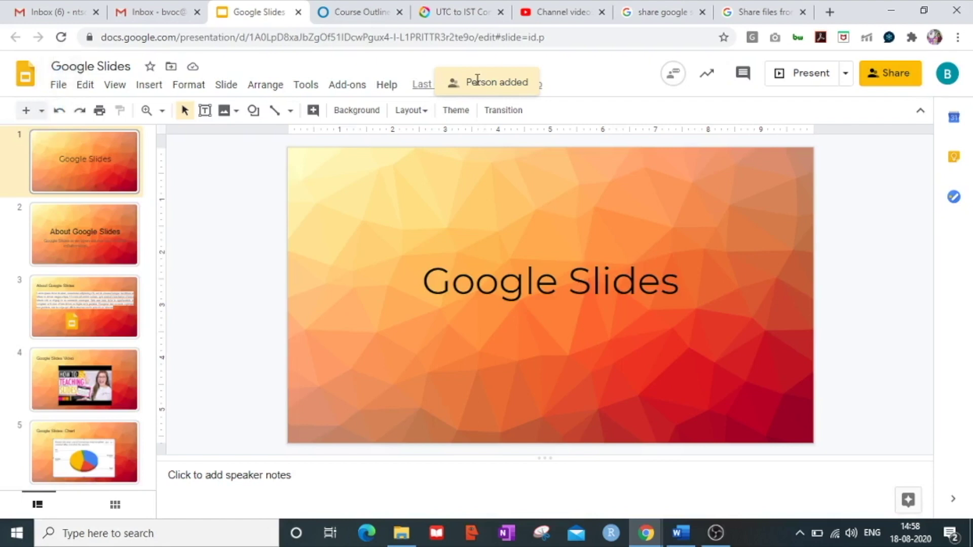
# Step: Switch to the recipient's Gmail window, open the shared presentation from the "Google Slides - Invitation to view" e-mail, and check its access mode
pyautogui.hotkey('alt', 'Tab')
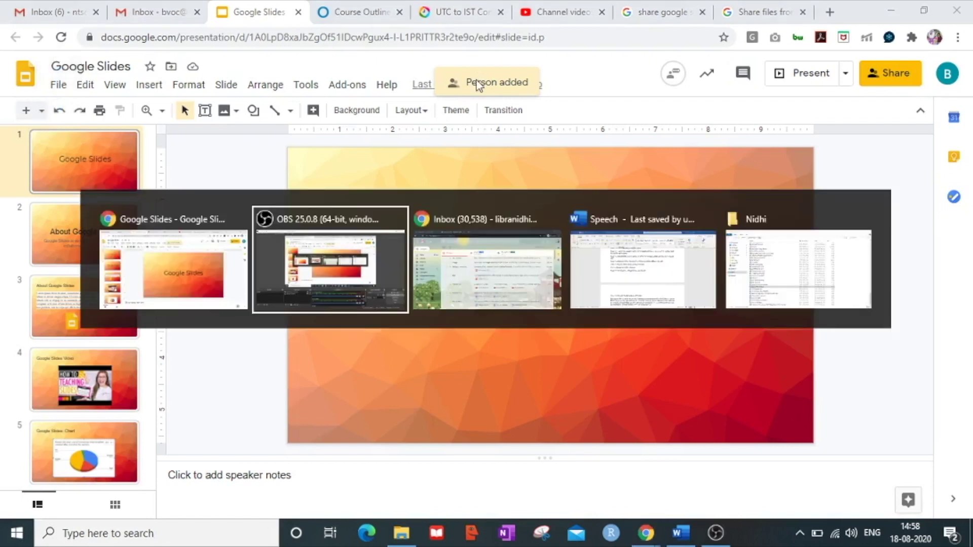
pyautogui.hotkey('alt', 'Tab')
pyautogui.click(244, 120)
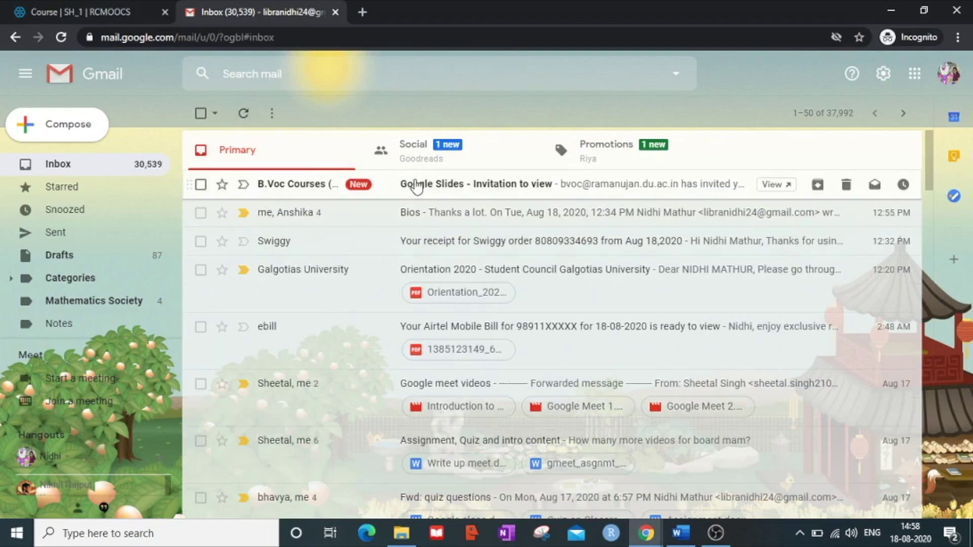
pyautogui.click(417, 186)
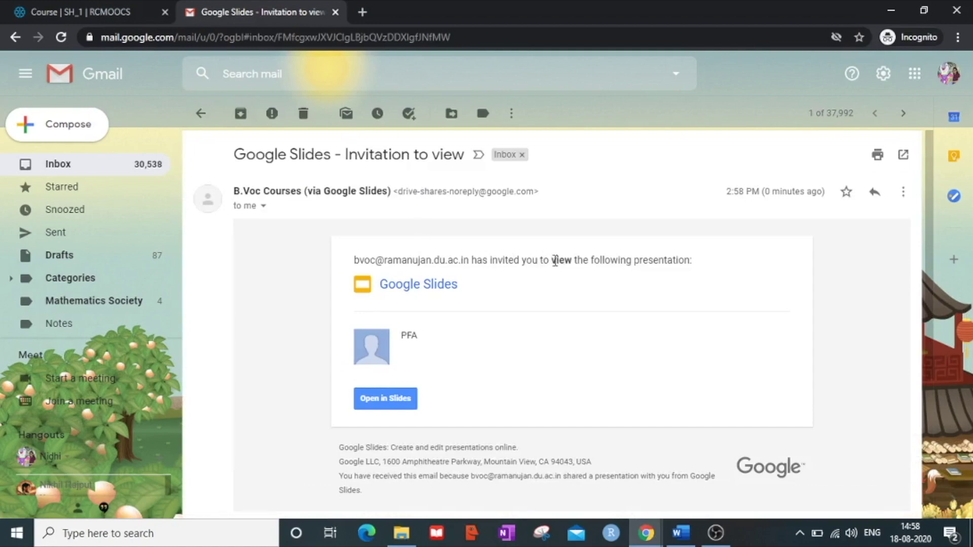
pyautogui.click(384, 399)
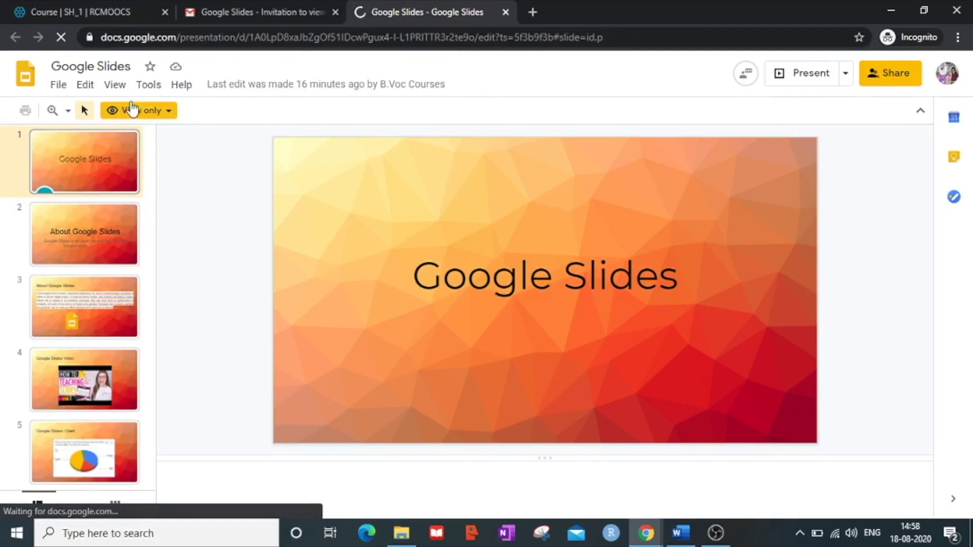
pyautogui.click(166, 111)
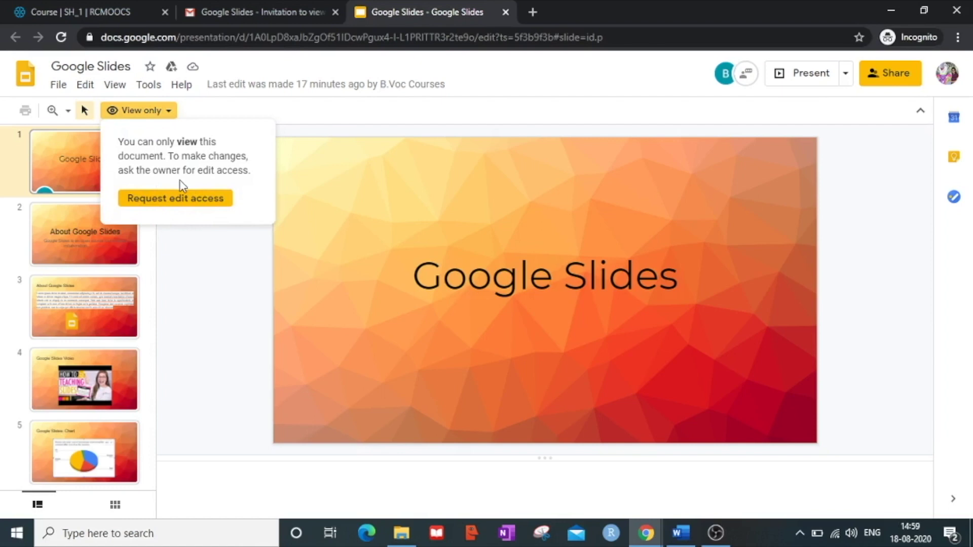
pyautogui.click(220, 303)
# Step: Return to the owner's presentation window, change the recipient's sharing role to Commenter, and save the change
pyautogui.hotkey('alt', 'Tab')
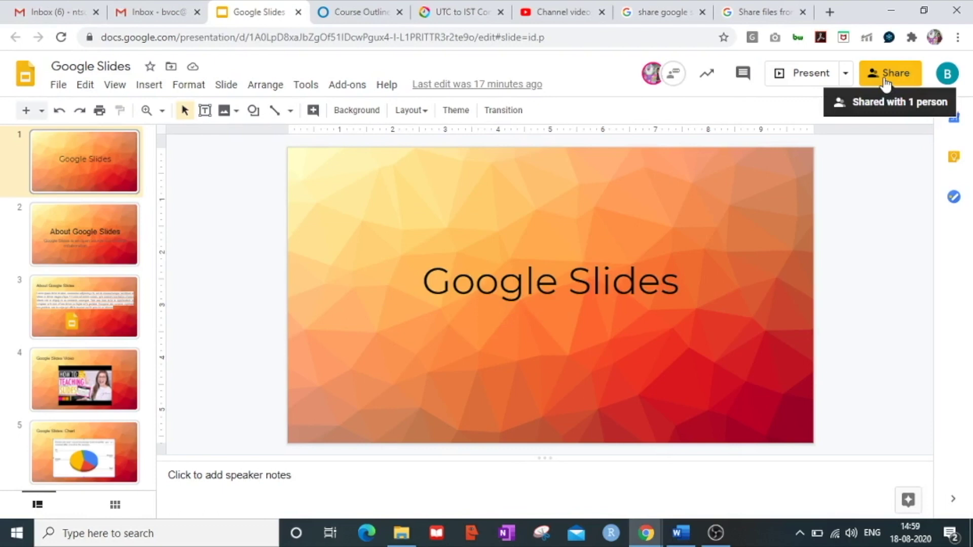
pyautogui.click(885, 80)
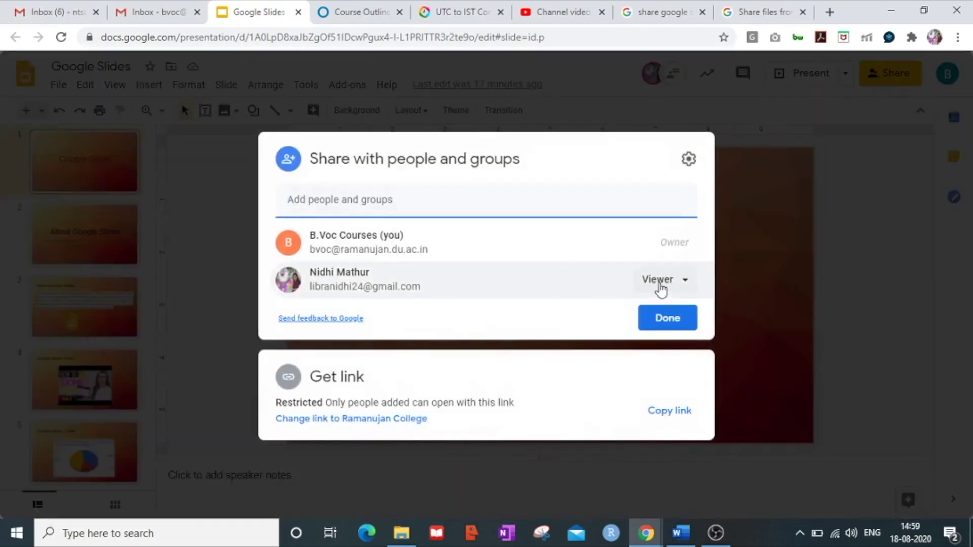
pyautogui.click(659, 282)
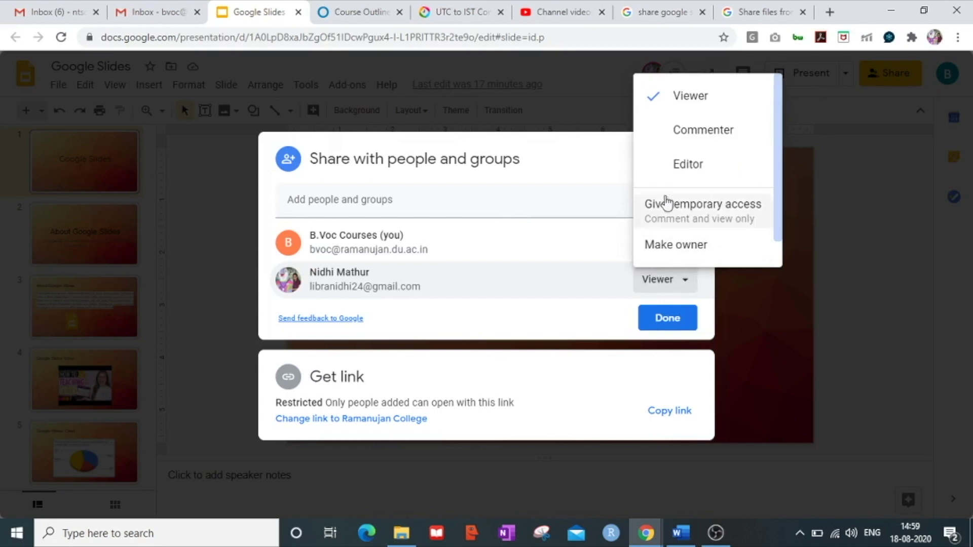
pyautogui.click(675, 138)
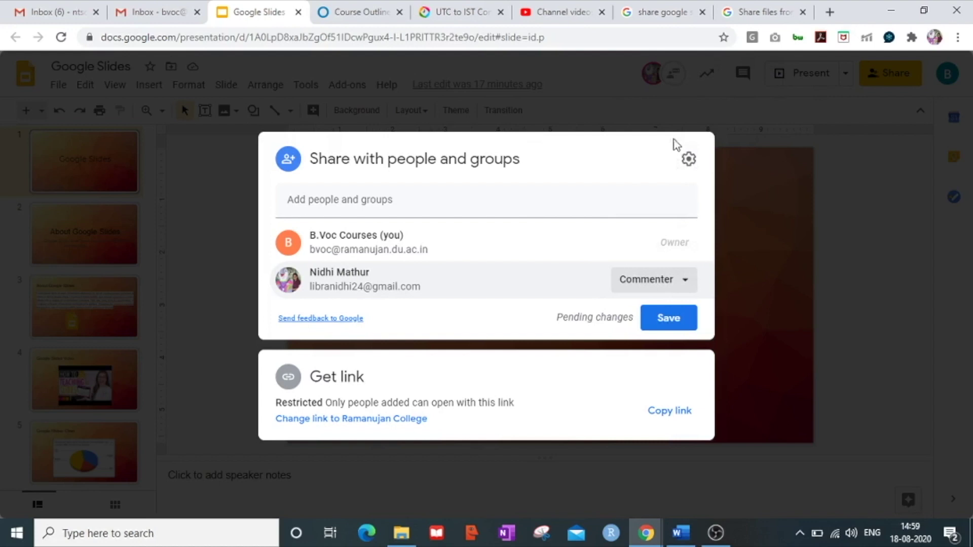
pyautogui.click(670, 321)
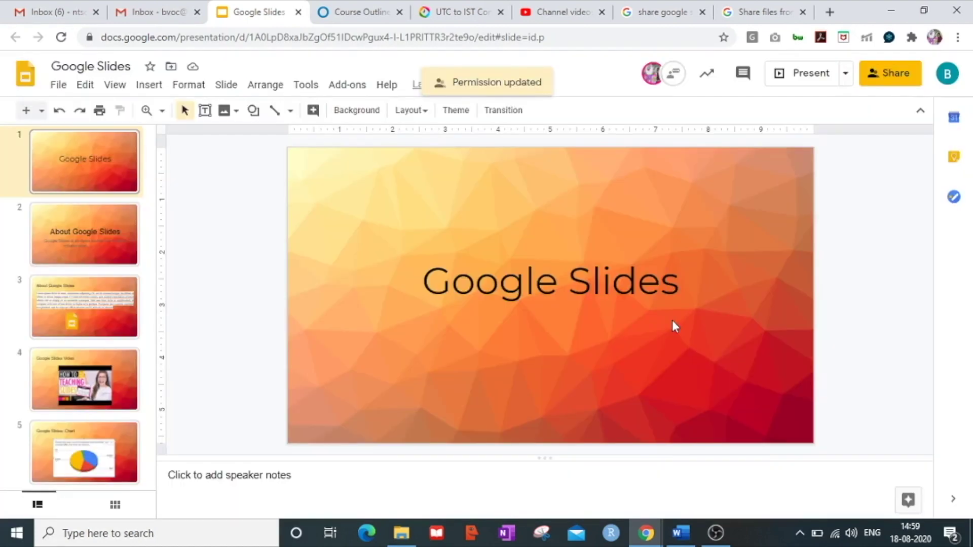
# Step: In the recipient's window, reload the presentation and post the comment "very nice slide" on the first slide
pyautogui.hotkey('alt', 'Tab')
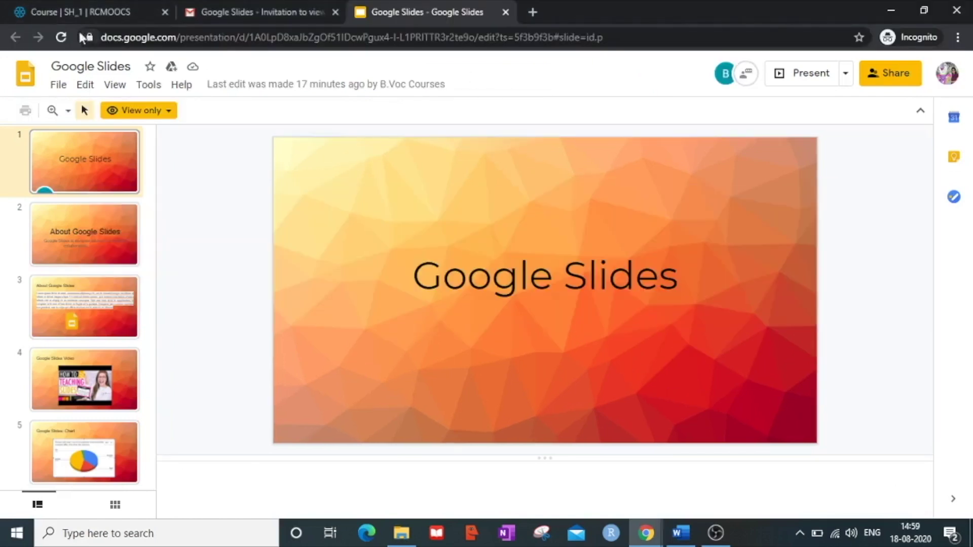
pyautogui.click(65, 36)
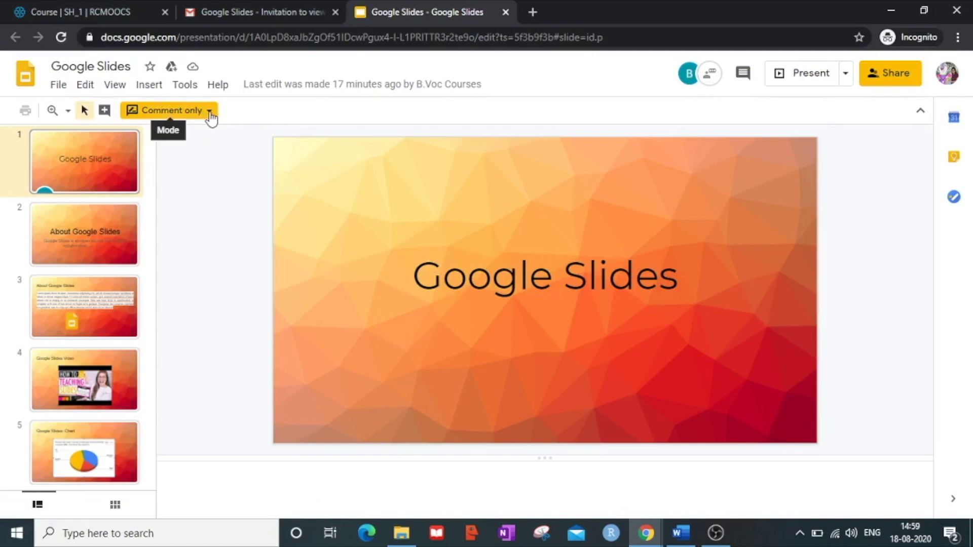
pyautogui.click(105, 111)
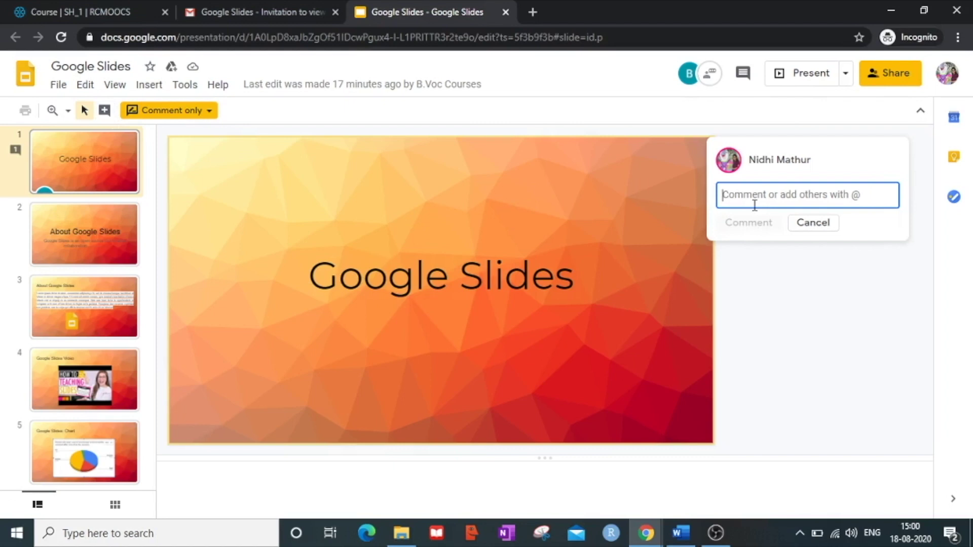
pyautogui.write('very ni')
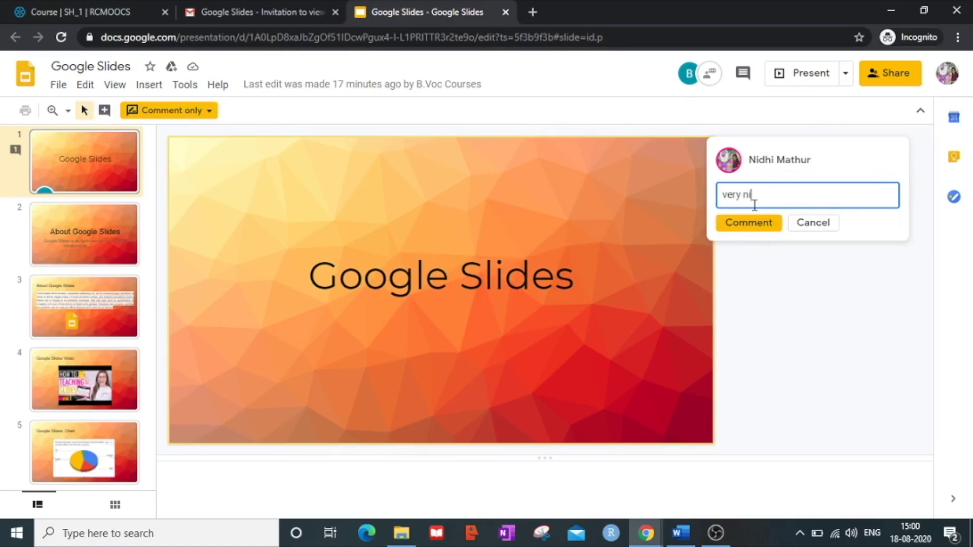
pyautogui.write('ce slide')
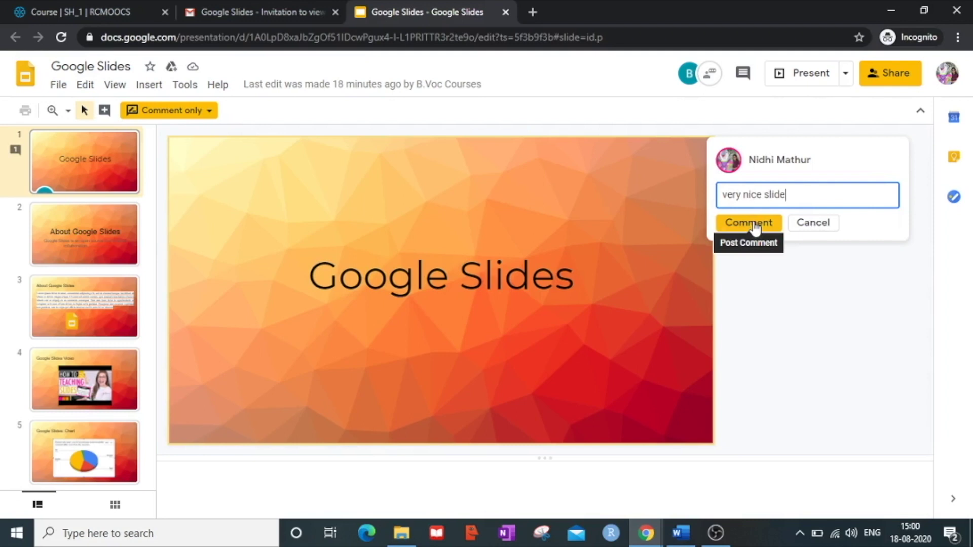
pyautogui.click(749, 223)
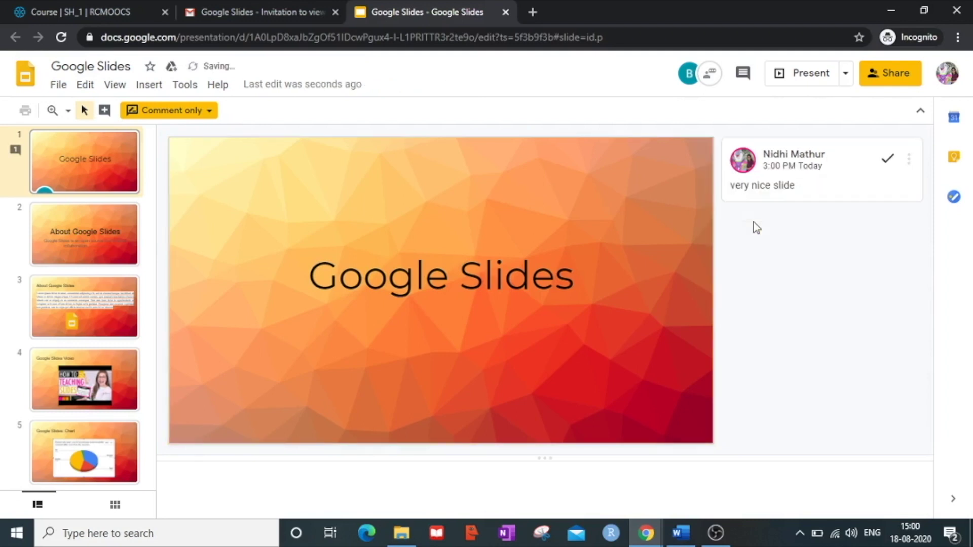
# Step: Switch back to the owner's window and view the comment on the first slide
pyautogui.hotkey('alt', 'Tab')
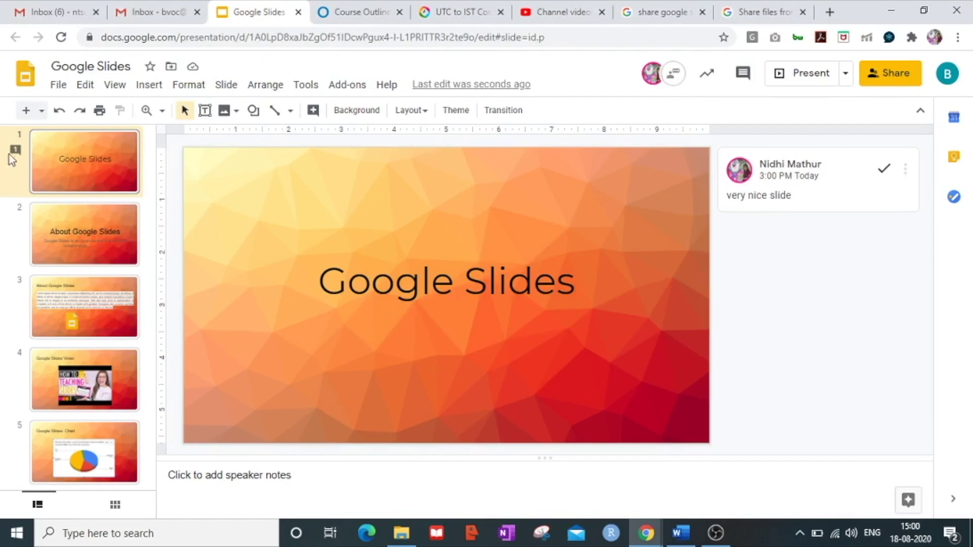
pyautogui.click(920, 110)
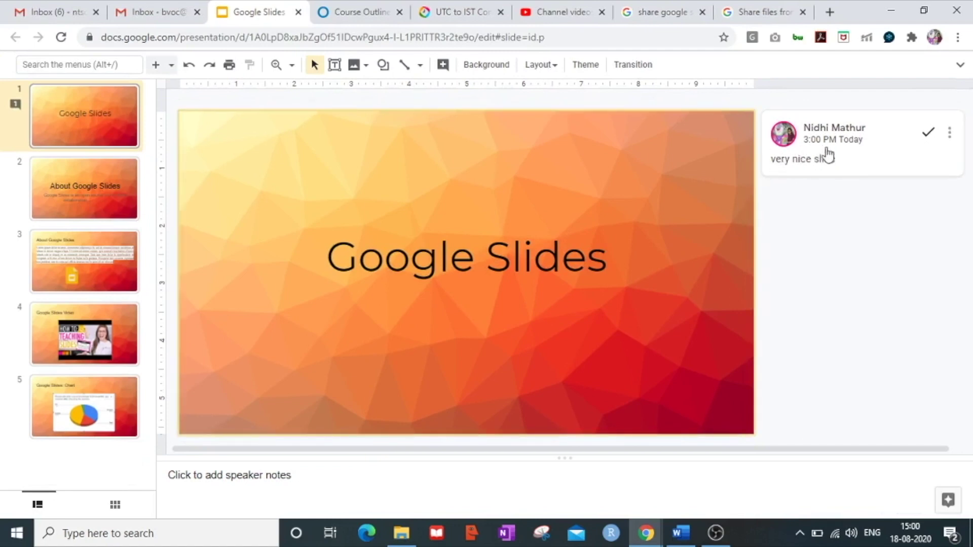
pyautogui.click(960, 65)
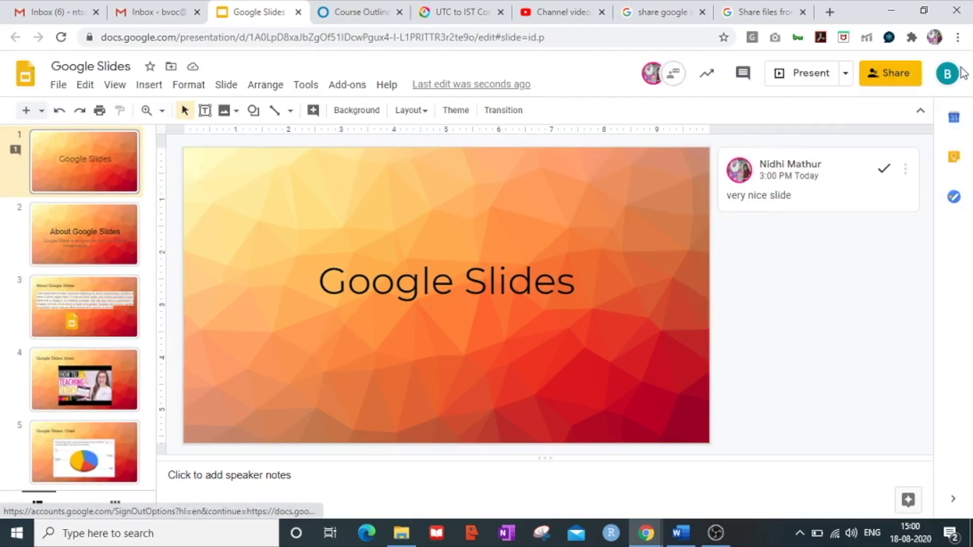
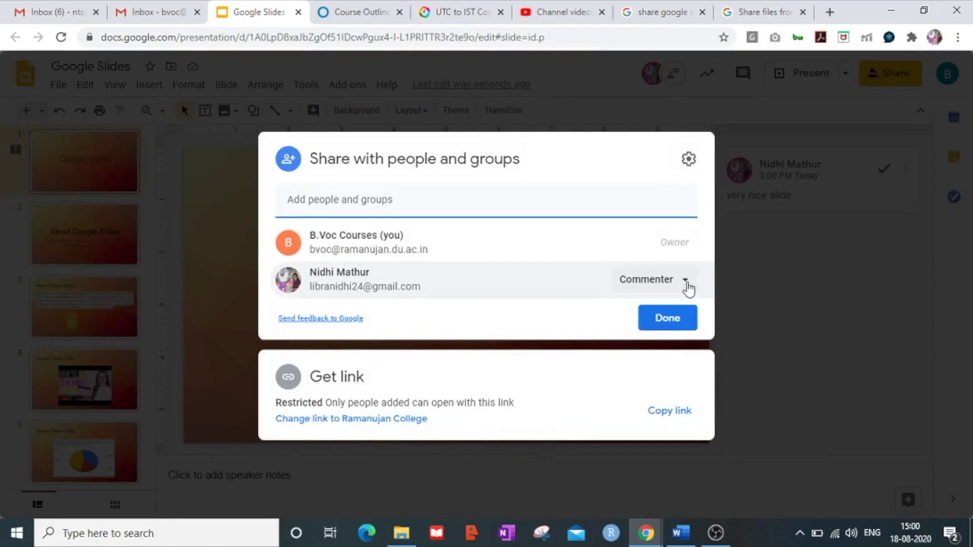
# Step: Give the commenter temporary access to the presentation, with the expiration date set to Sat, Sep 19
pyautogui.click(688, 288)
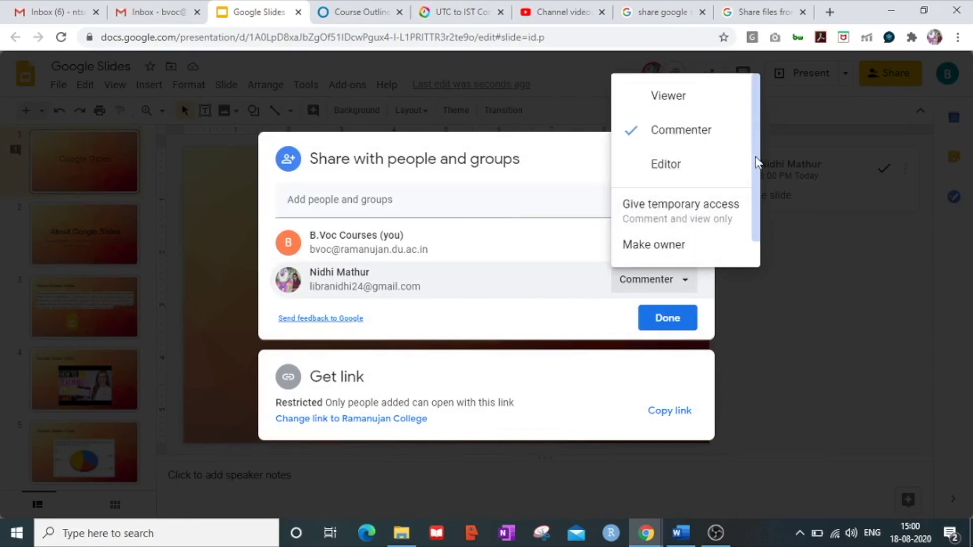
pyautogui.moveTo(757, 162); pyautogui.dragTo(756, 169)
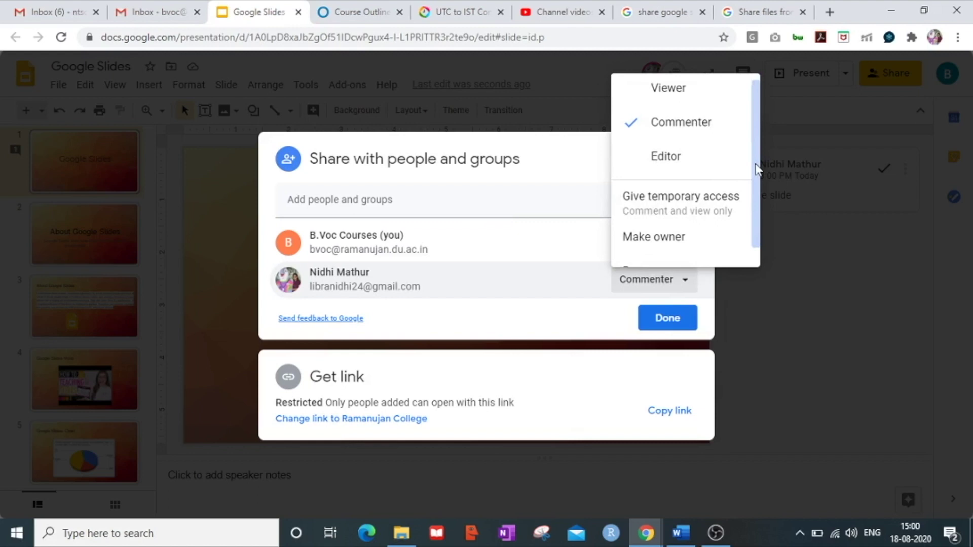
pyautogui.moveTo(758, 174); pyautogui.dragTo(758, 187)
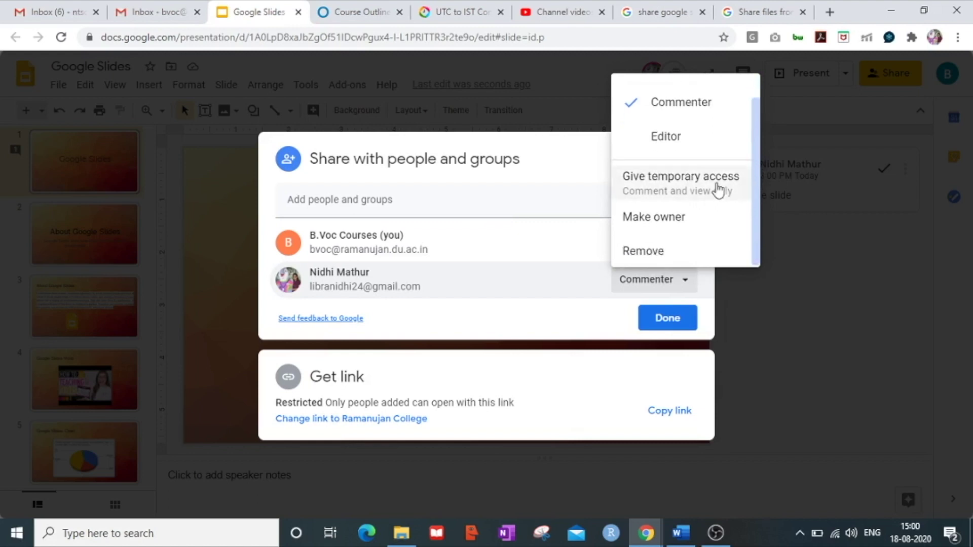
pyautogui.click(677, 187)
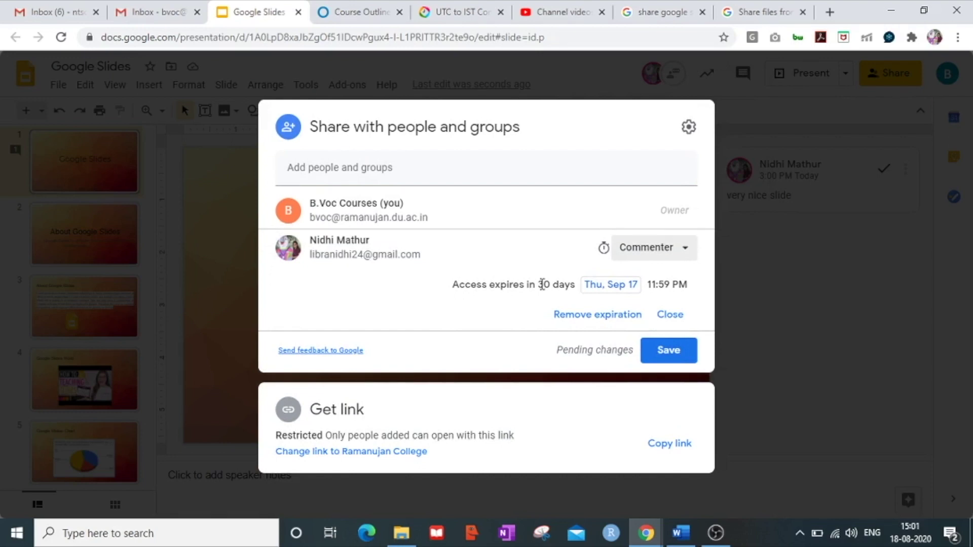
pyautogui.click(608, 294)
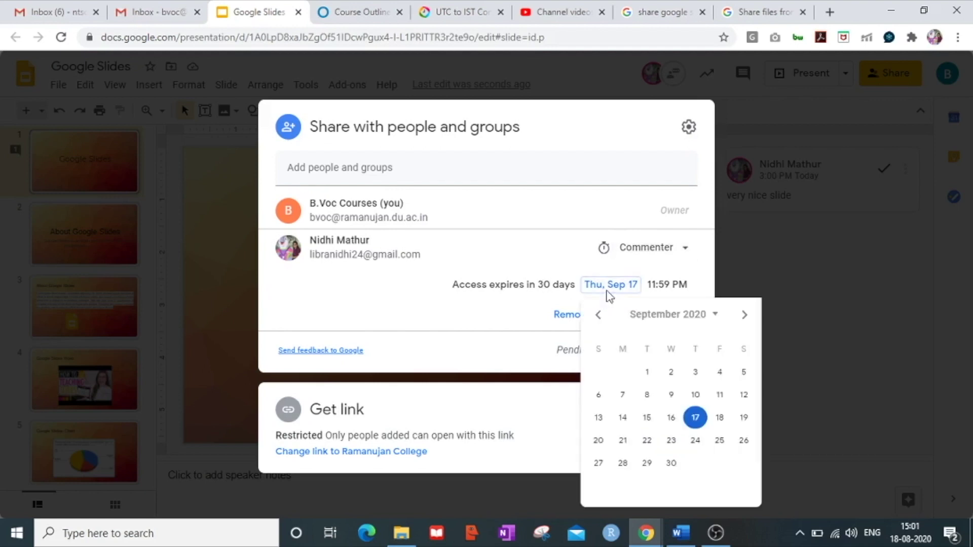
pyautogui.click(743, 419)
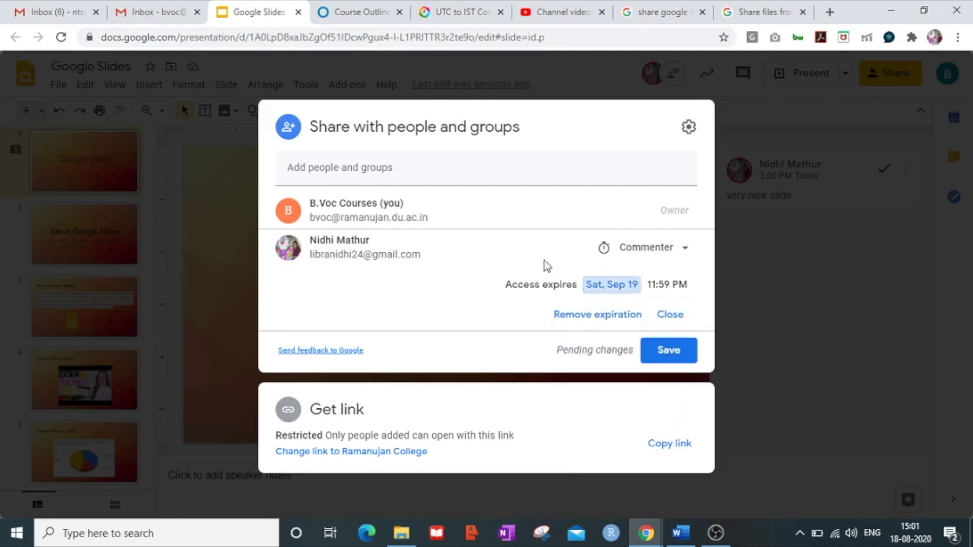
# Step: Save the temporary access expiration set for the commenter
pyautogui.moveTo(547, 266)
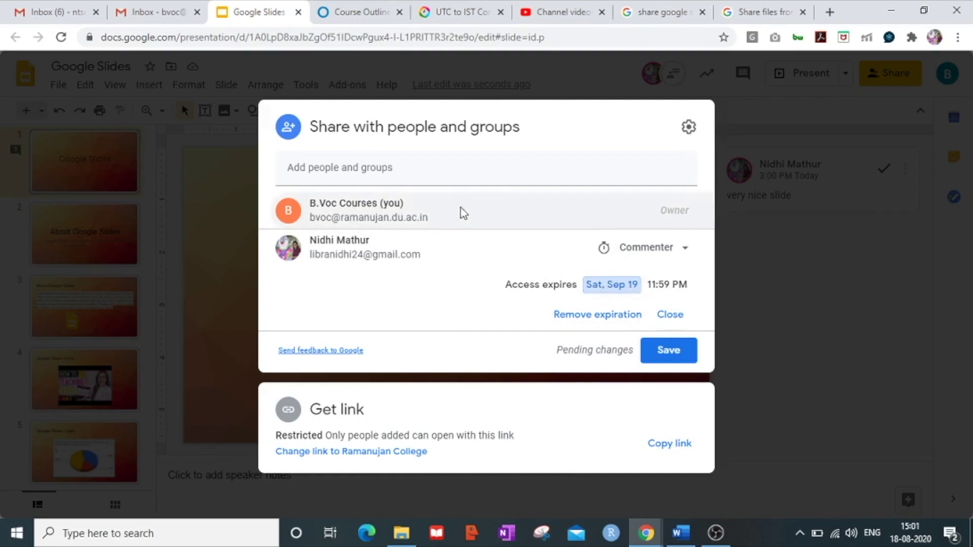
pyautogui.moveTo(408, 249)
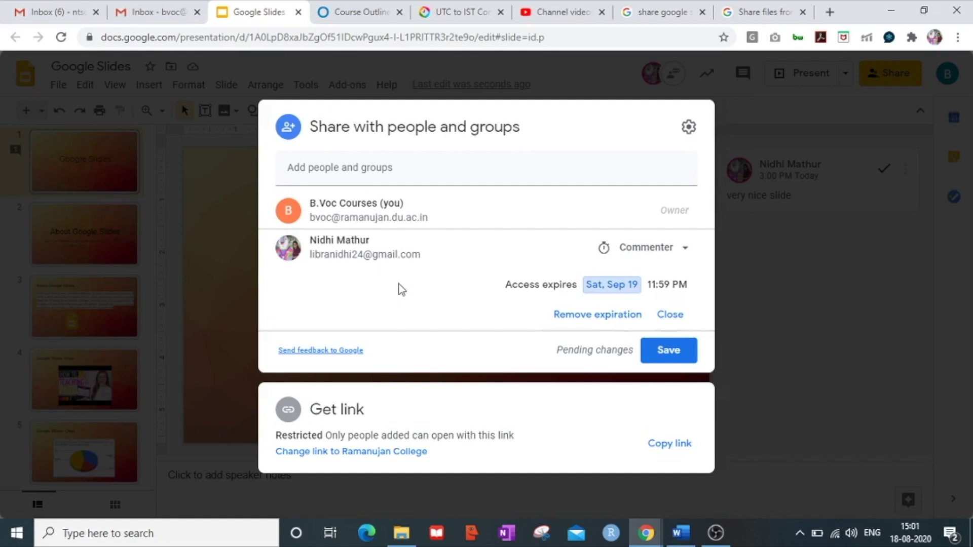
pyautogui.click(664, 351)
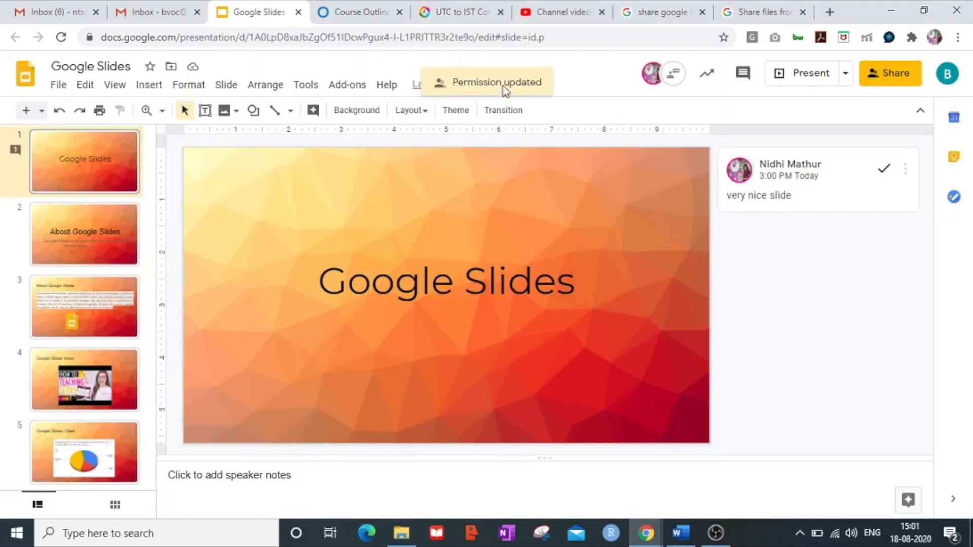
# Step: Change the recipient's sharing role from temporary Commenter to Editor, save the change, and switch to the recipient's window
pyautogui.click(878, 78)
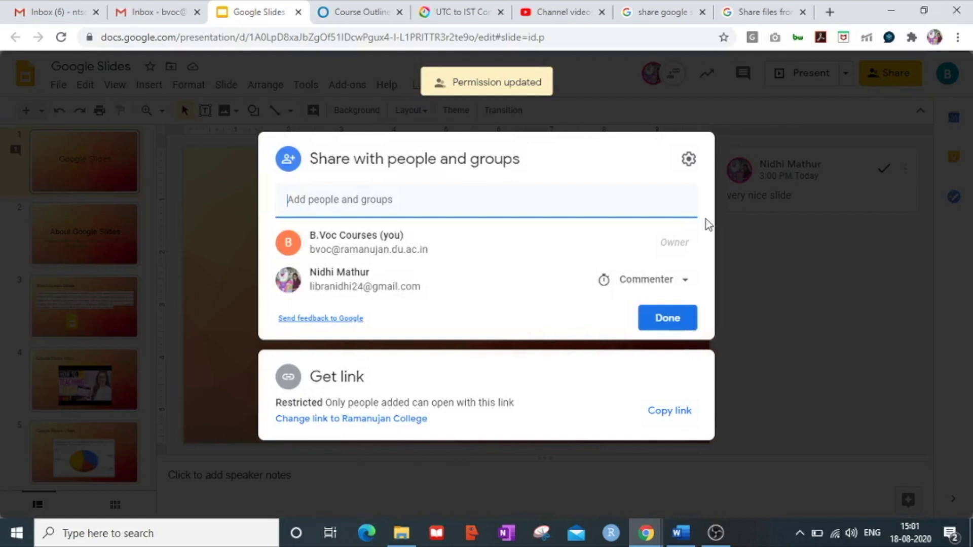
pyautogui.click(675, 280)
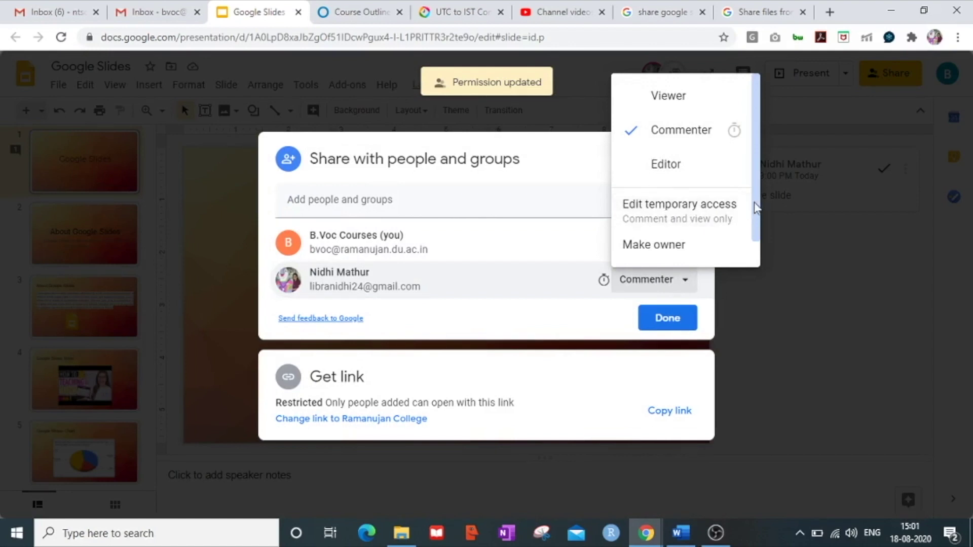
pyautogui.scroll(-1, 753, 237)
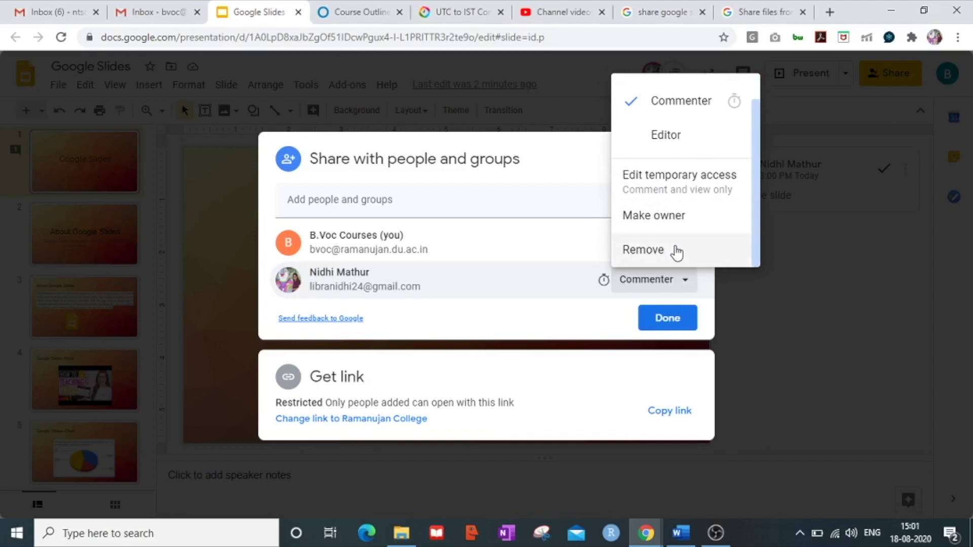
pyautogui.scroll(1, 756, 205)
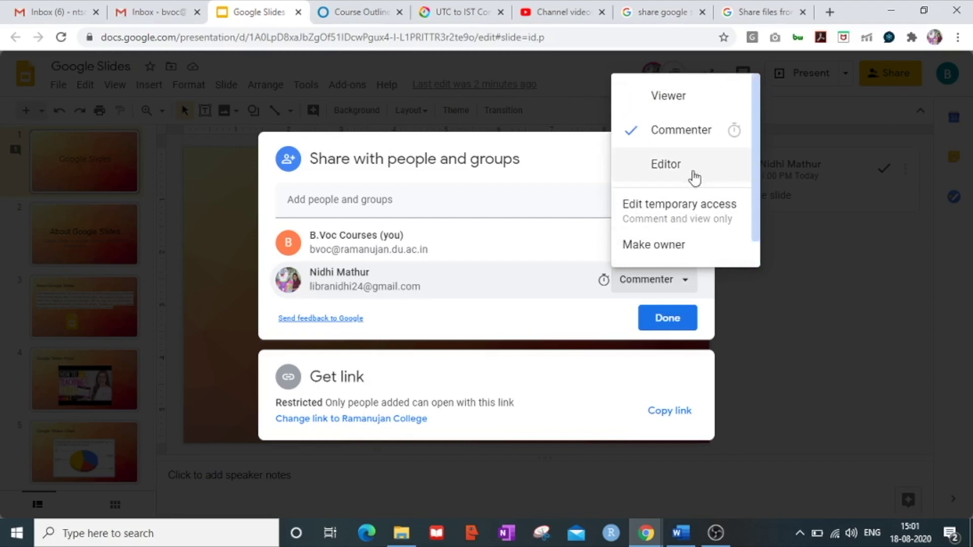
pyautogui.click(667, 166)
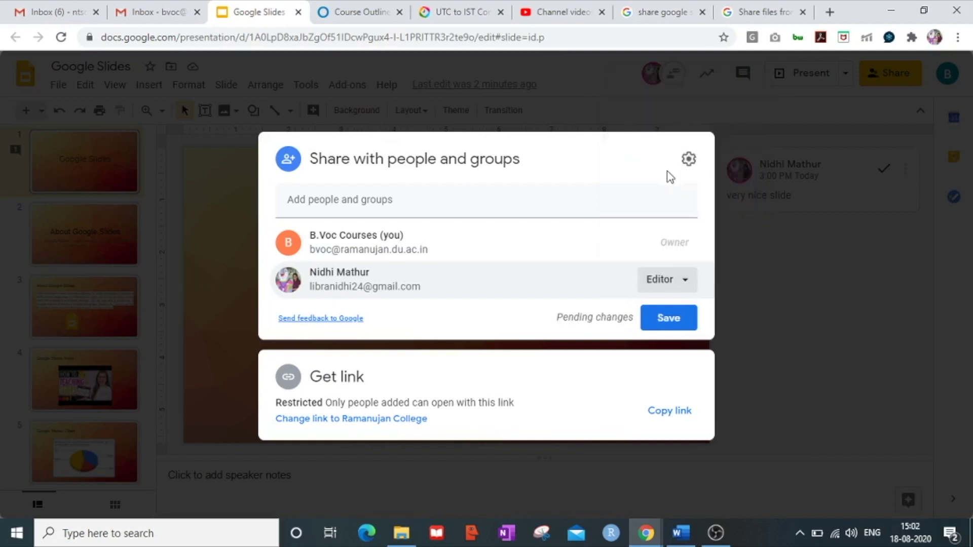
pyautogui.click(661, 326)
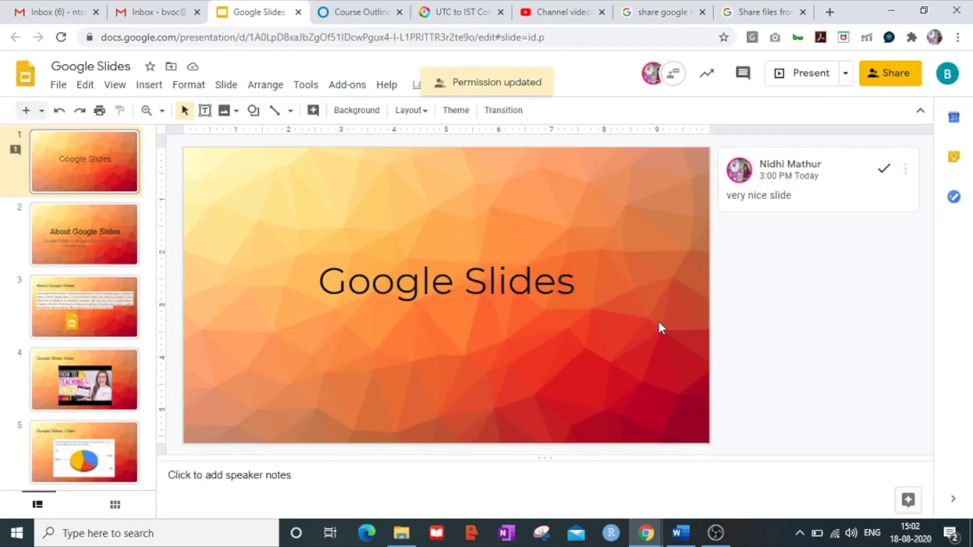
pyautogui.hotkey('alt', 'Tab')
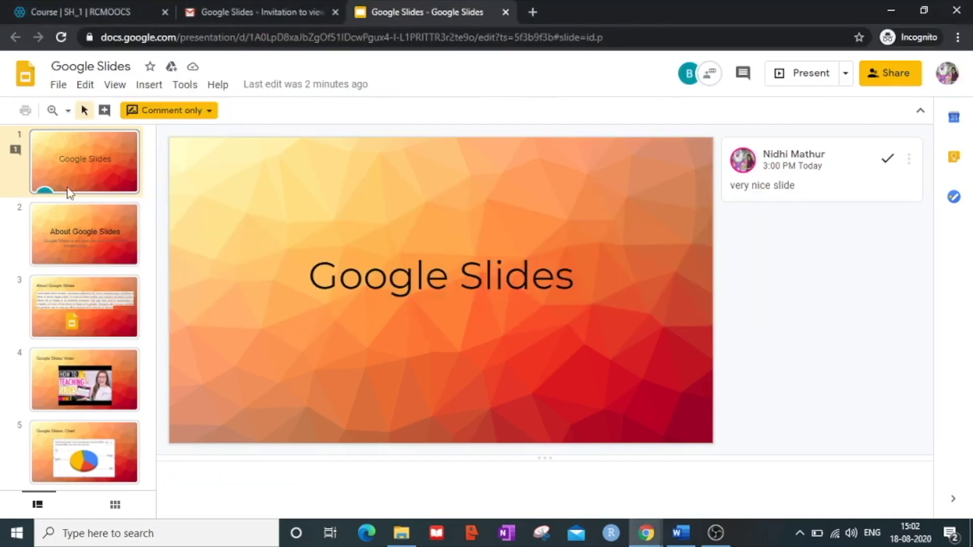
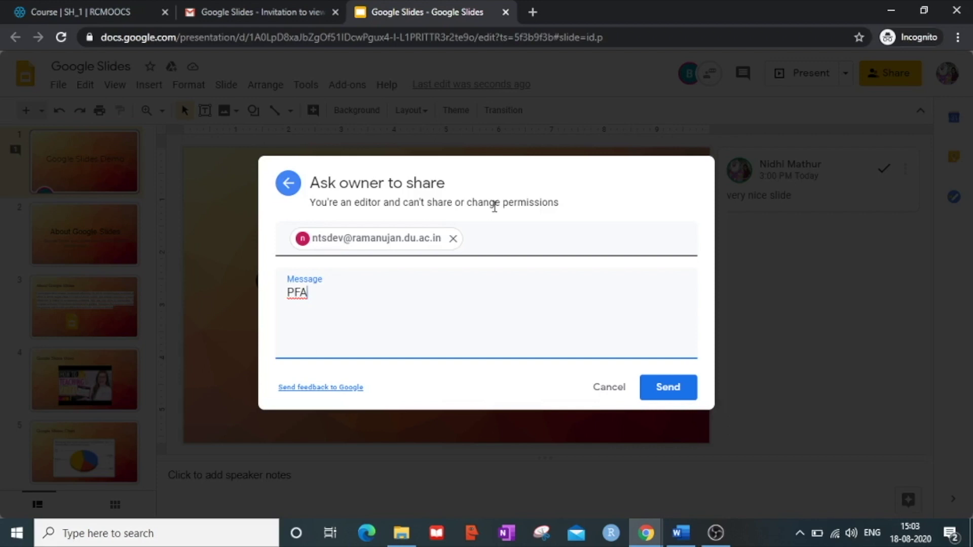
# Step: Return to the owner's window and enable "Editors can change permissions and share" in the presentation's sharing settings
pyautogui.hotkey('alt', 'Tab')
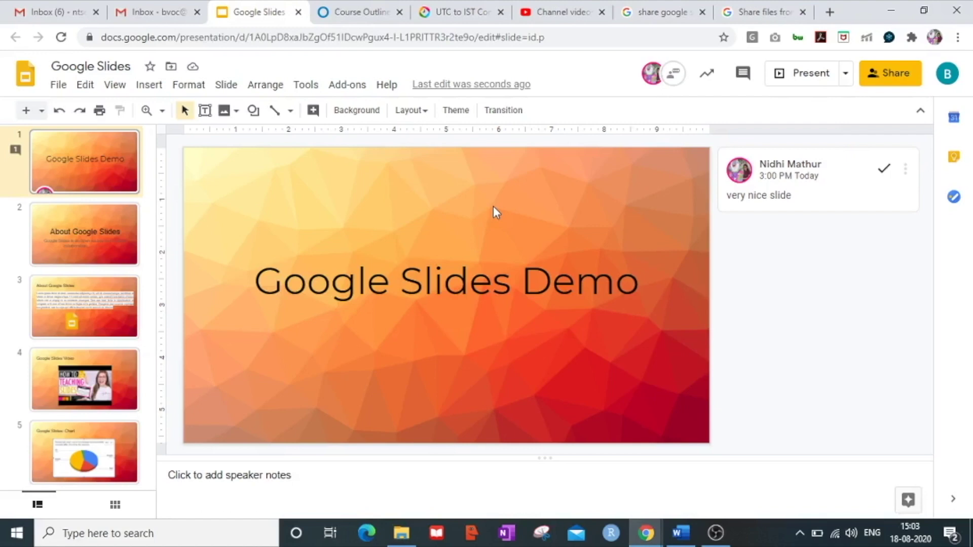
pyautogui.click(884, 80)
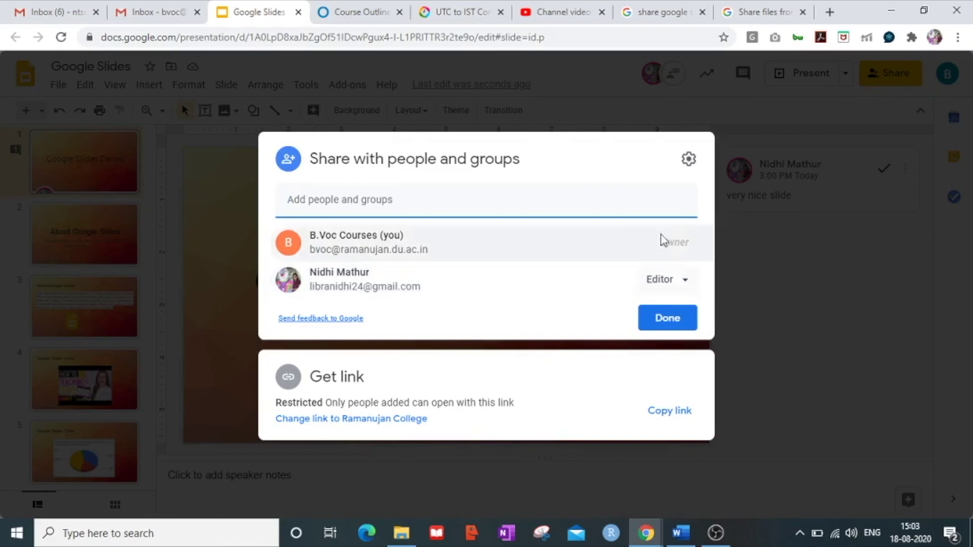
pyautogui.click(688, 160)
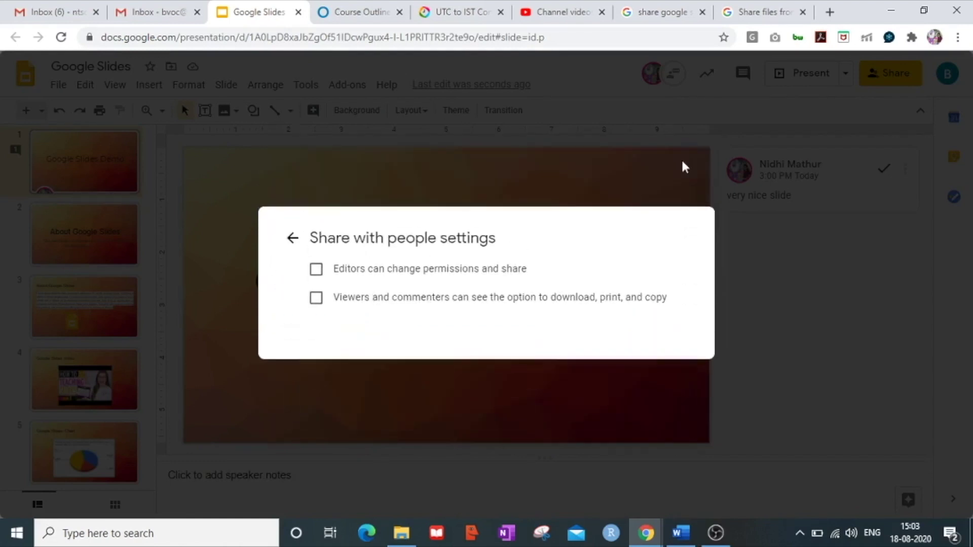
pyautogui.click(318, 270)
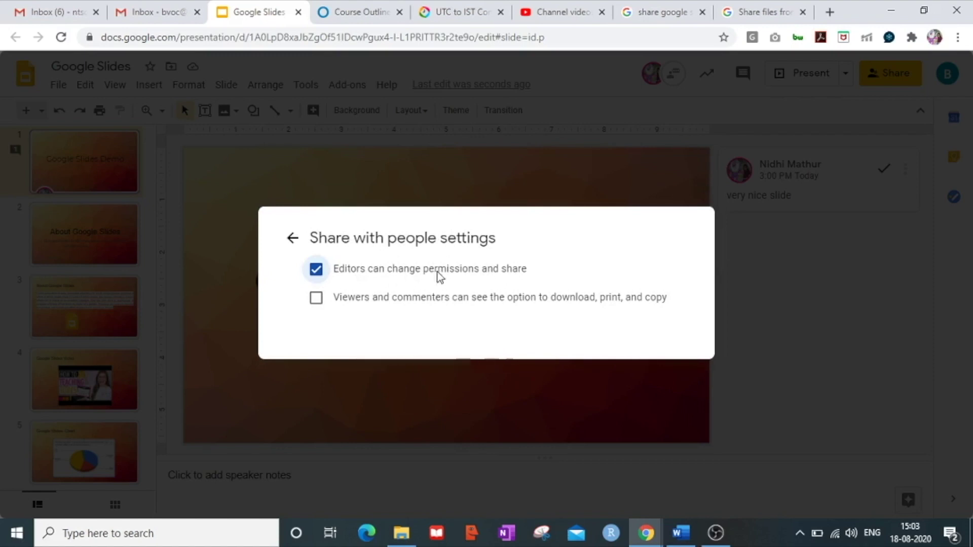
pyautogui.click(291, 239)
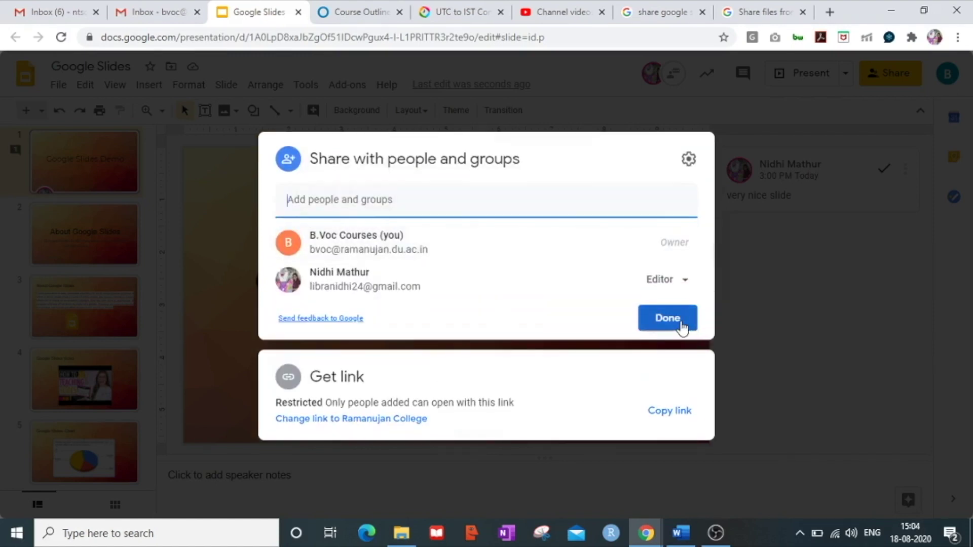
pyautogui.click(682, 328)
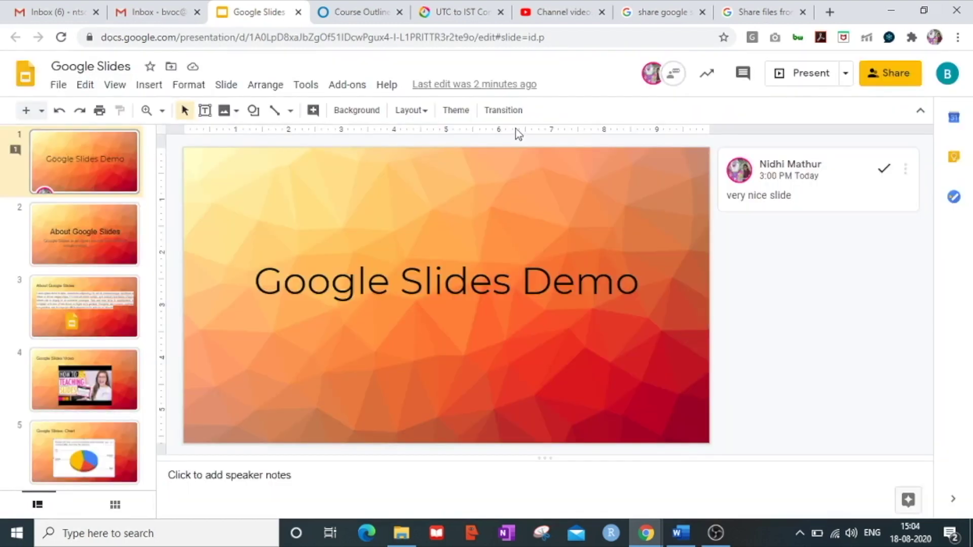
# Step: In the recipient's window, cancel the pending request asking the owner to share, and reload the presentation
pyautogui.hotkey('alt', 'Tab')
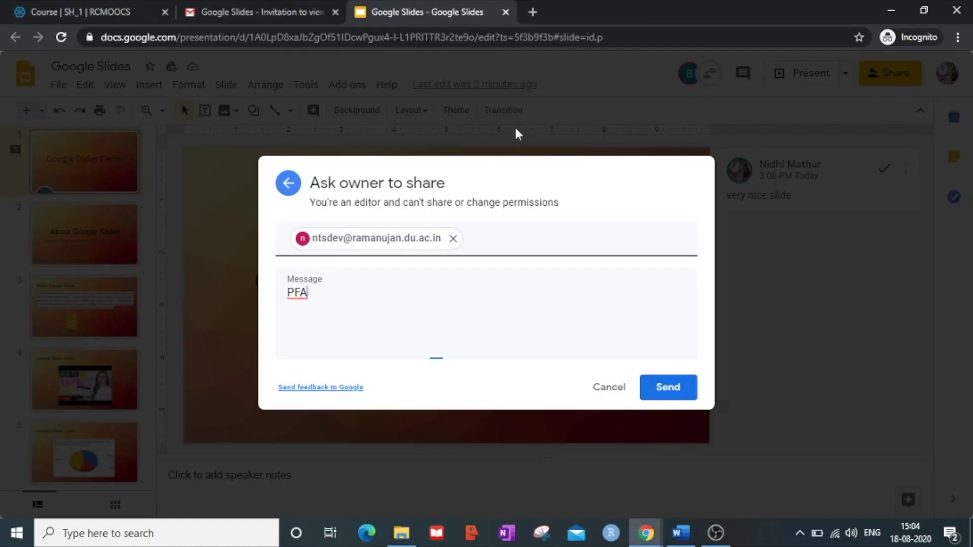
pyautogui.click(628, 391)
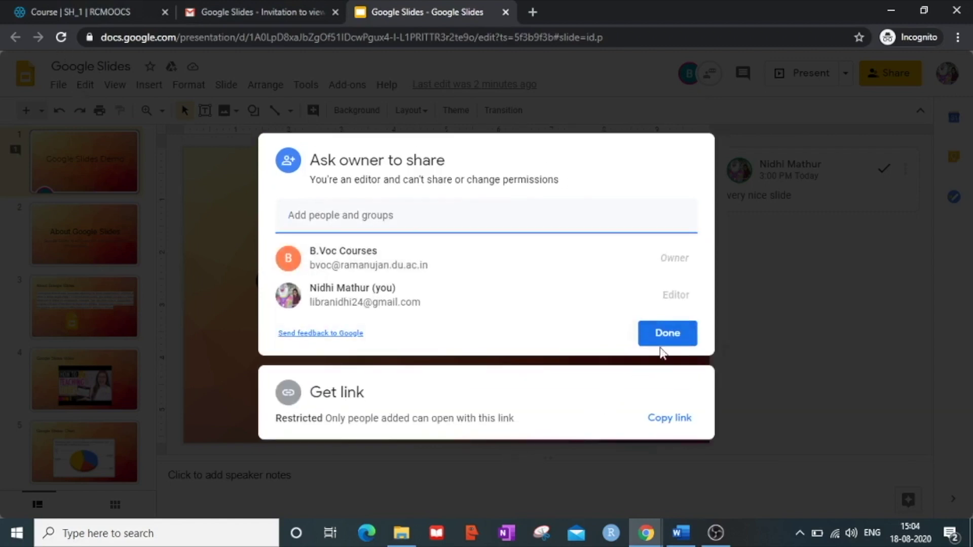
pyautogui.click(665, 332)
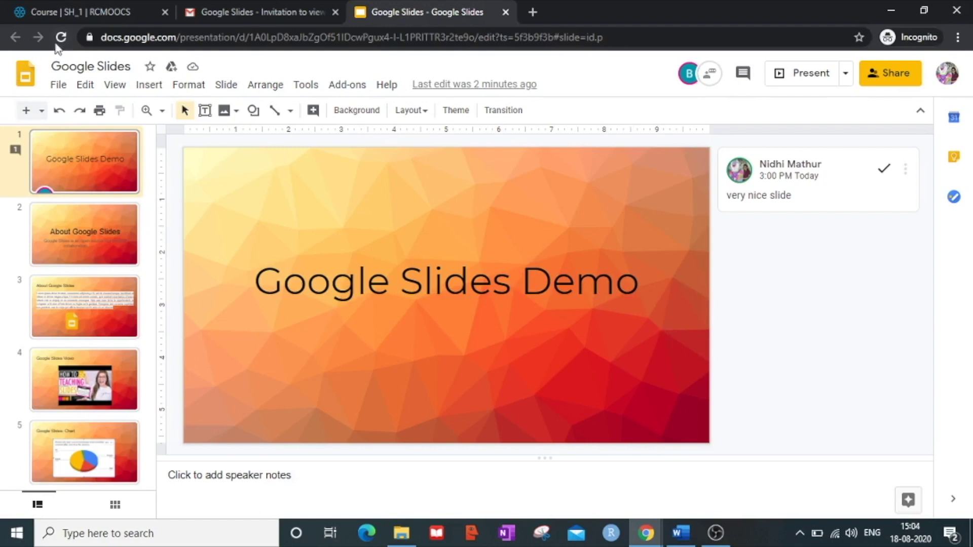
pyautogui.click(61, 38)
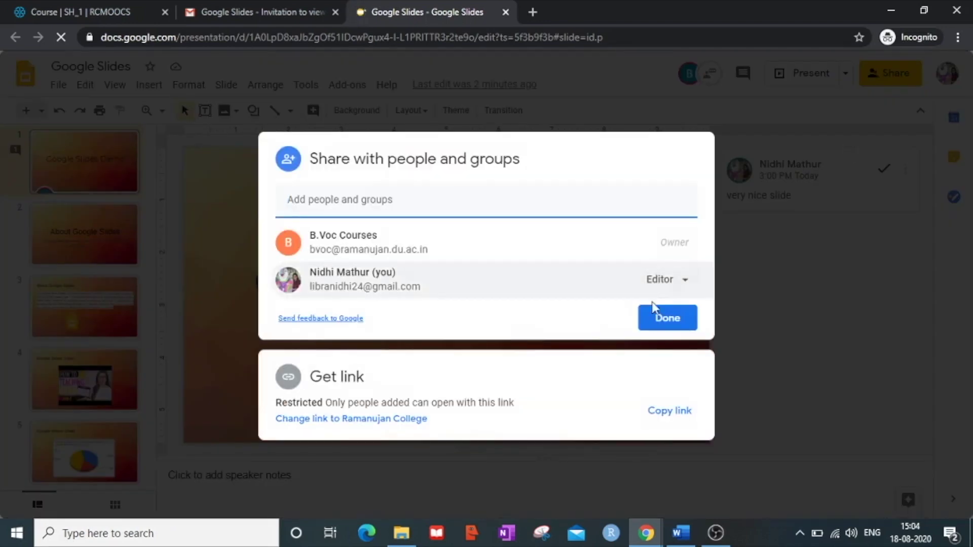
pyautogui.click(674, 322)
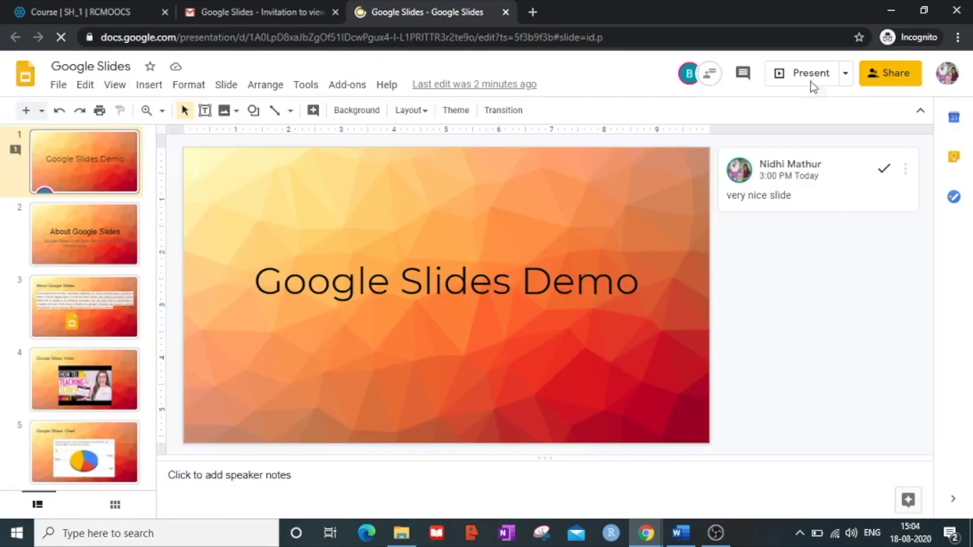
# Step: Open the presentation's sharing settings as the editor and view the role options offered for the editor's own account
pyautogui.click(893, 77)
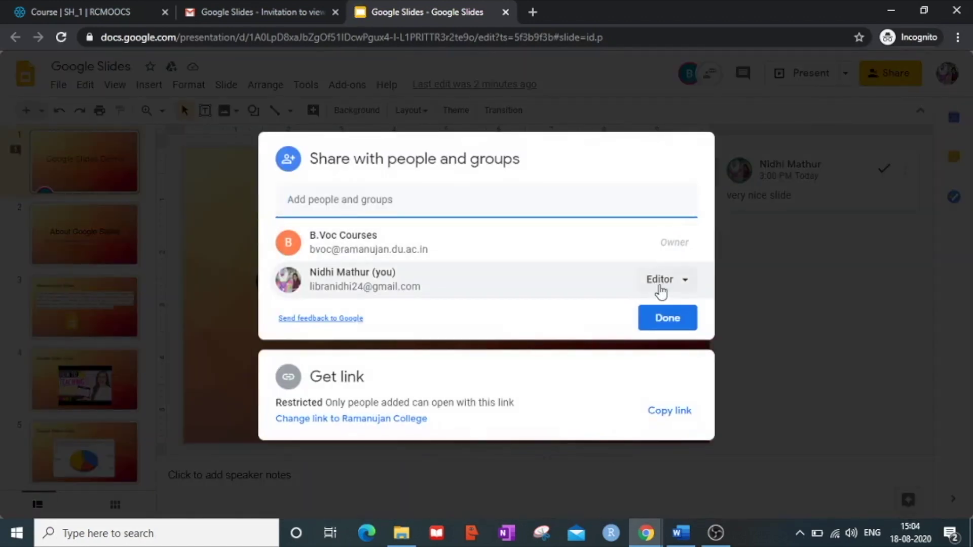
pyautogui.click(661, 291)
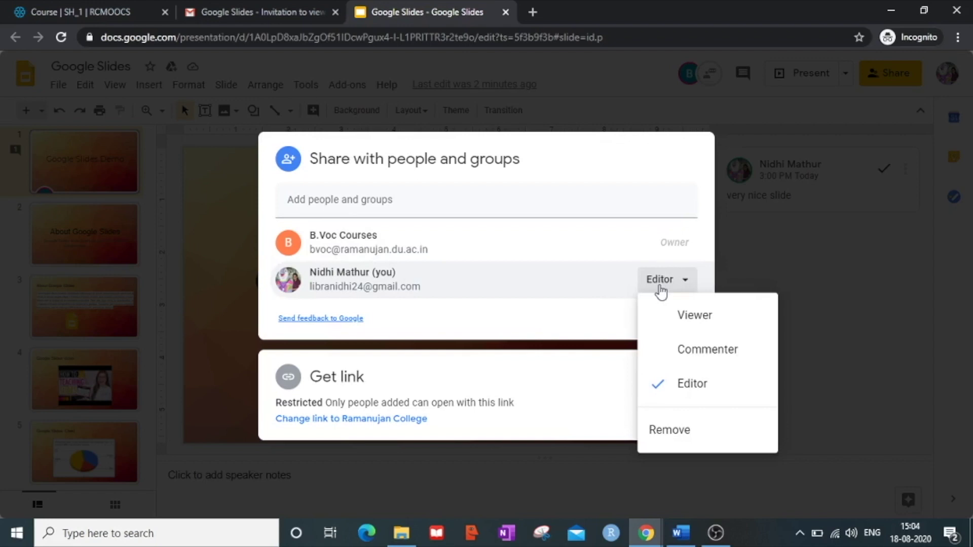
pyautogui.click(525, 310)
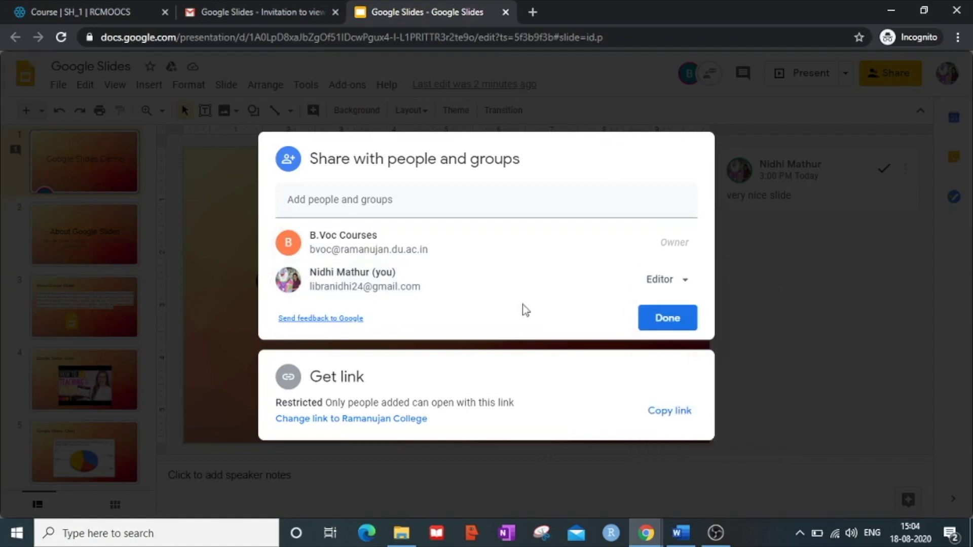
# Step: Share the presentation with another person's e-mail address as Editor, notifying them with the message "PFA"
pyautogui.click(454, 194)
pyautogui.write('ntsd')
pyautogui.press('BackSpace')
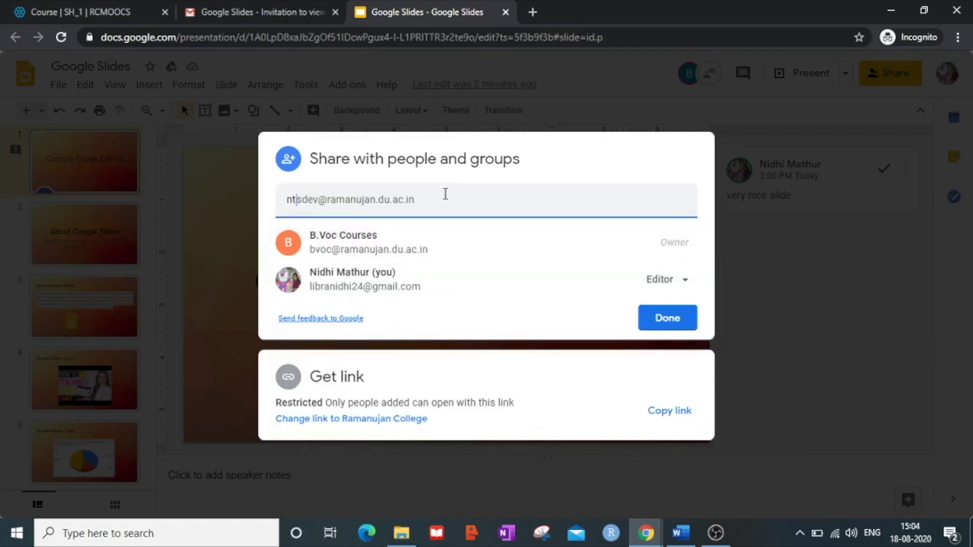
pyautogui.click(464, 263)
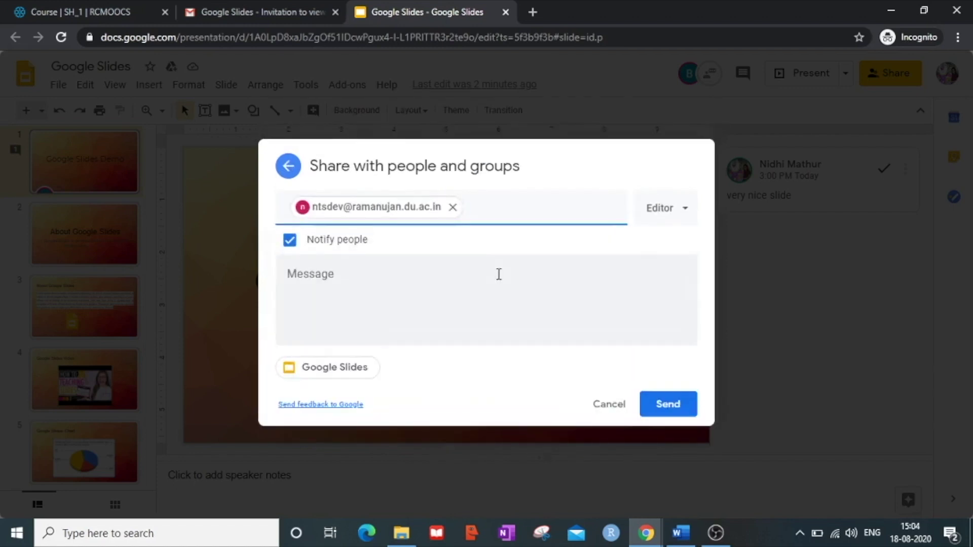
pyautogui.click(500, 284)
pyautogui.write('PFA')
pyautogui.click(689, 405)
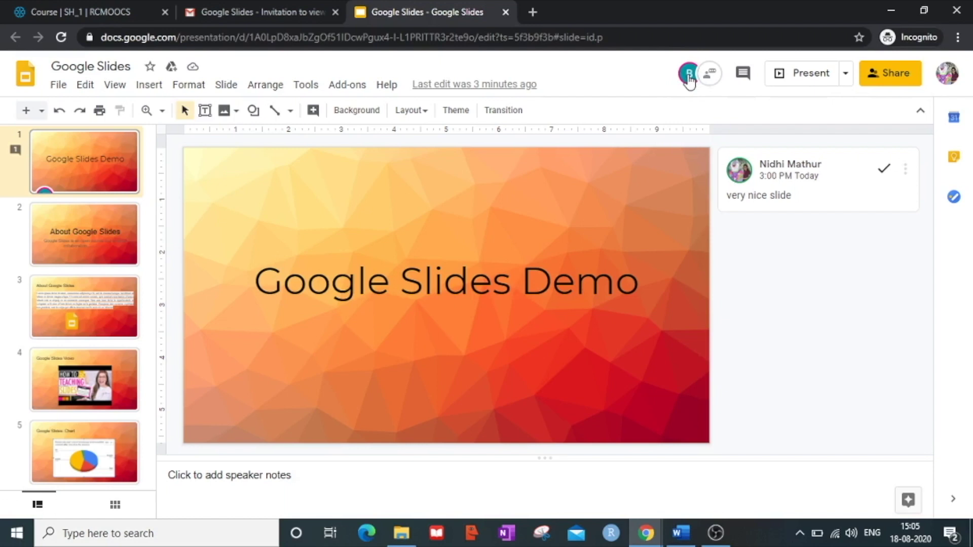
# Step: Switch to the owner's window and review who has access to the presentation and who is currently viewing it
pyautogui.hotkey('alt', 'Tab')
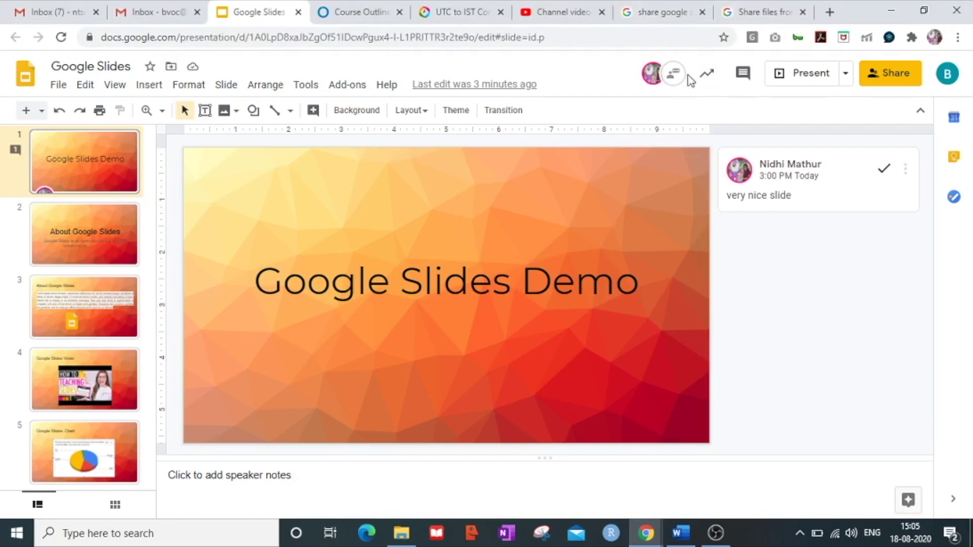
pyautogui.click(882, 75)
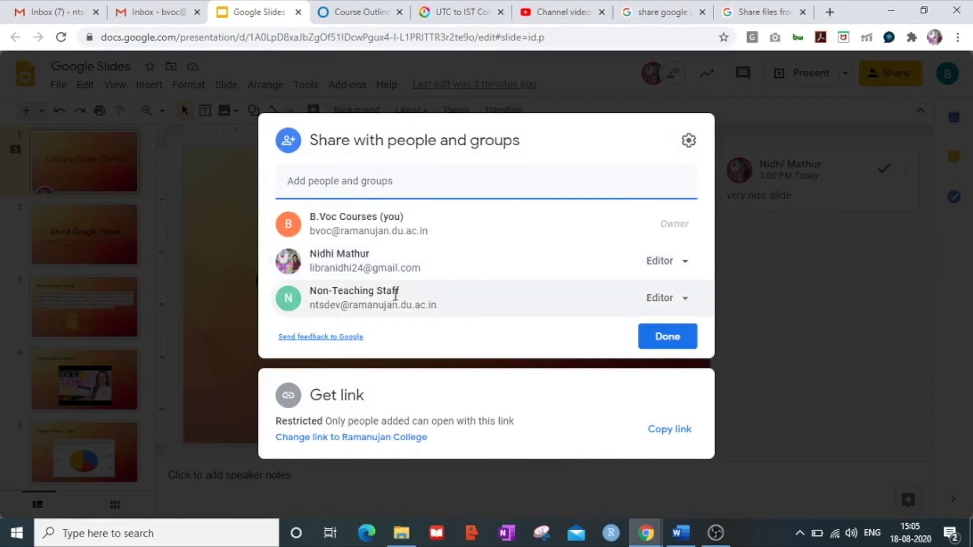
pyautogui.moveTo(367, 272)
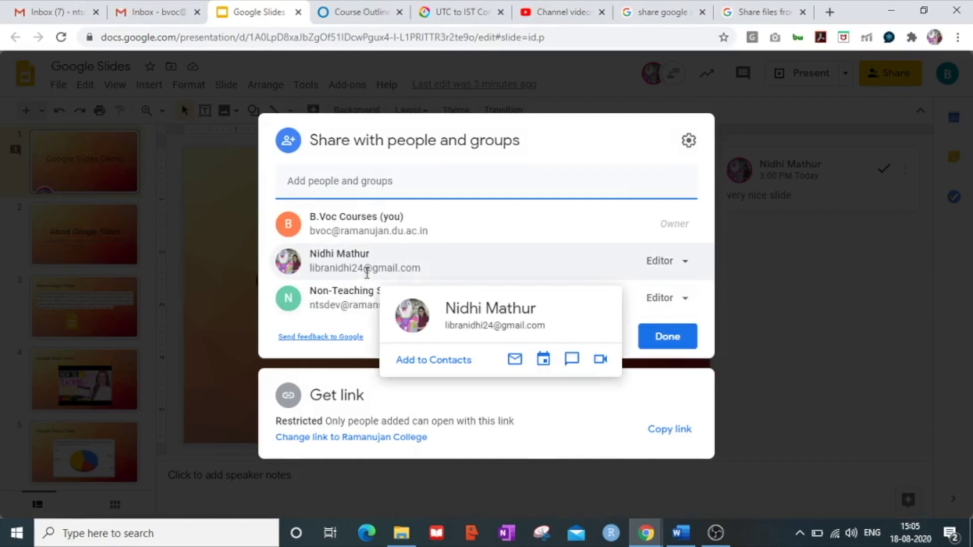
pyautogui.click(780, 259)
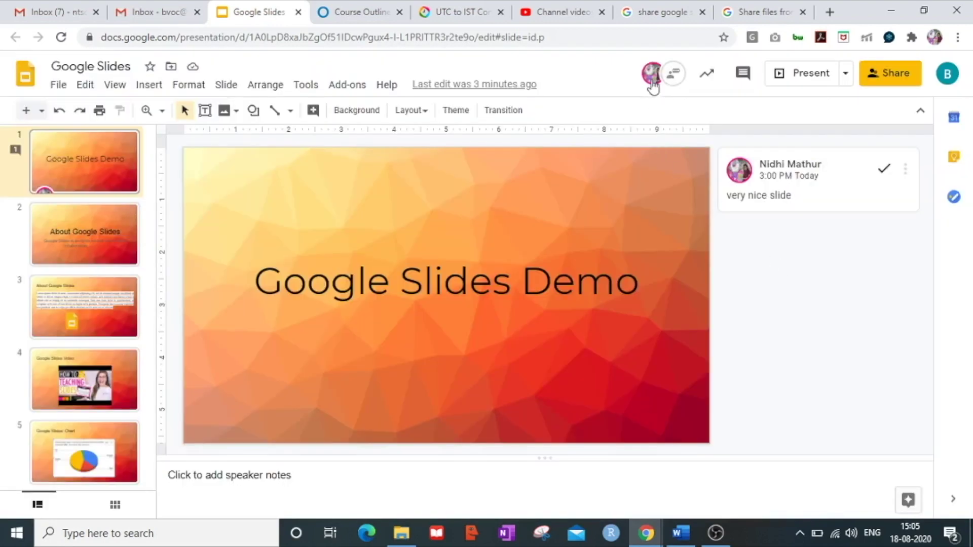
pyautogui.moveTo(652, 80)
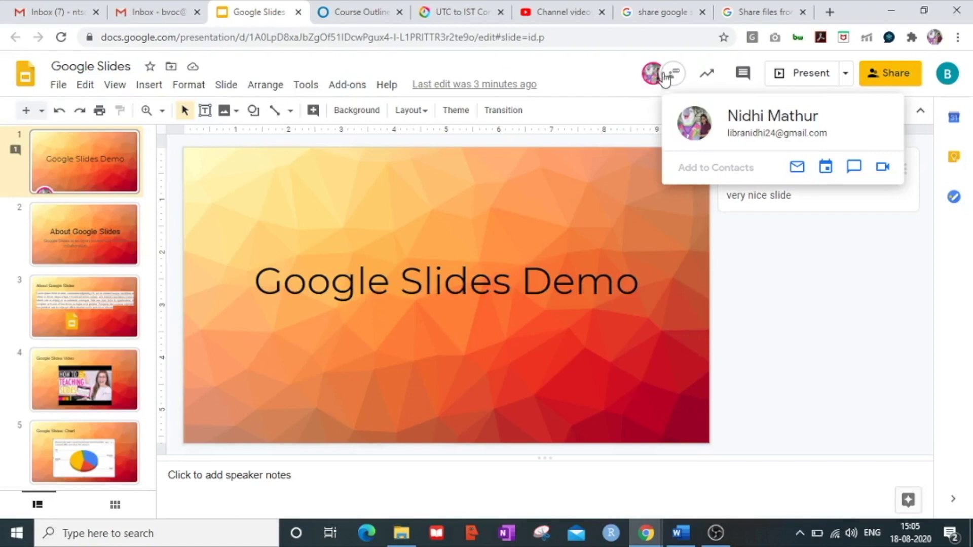
# Step: Examine the role, temporary access, ownership and removal options available to the owner for the newly added editor
pyautogui.click(872, 73)
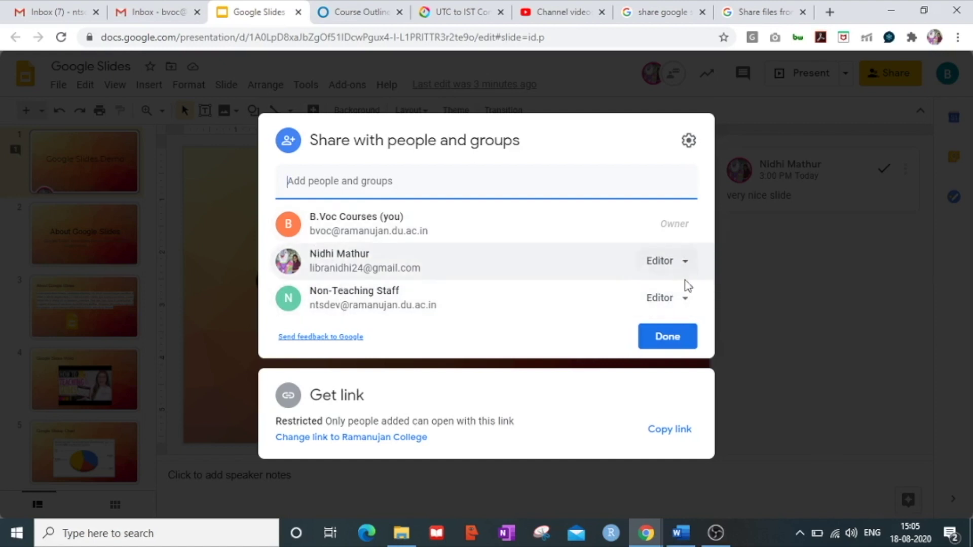
pyautogui.click(683, 299)
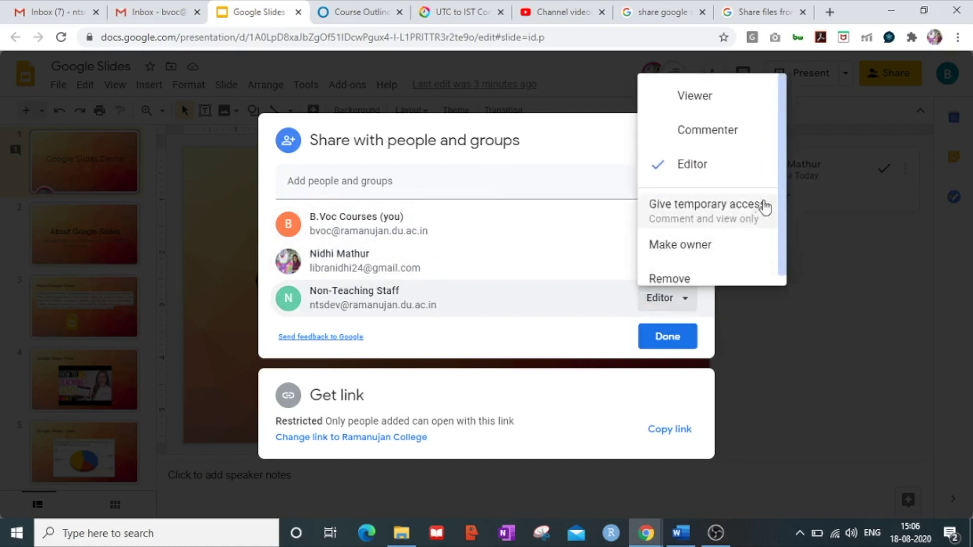
pyautogui.scroll(-1, 784, 187)
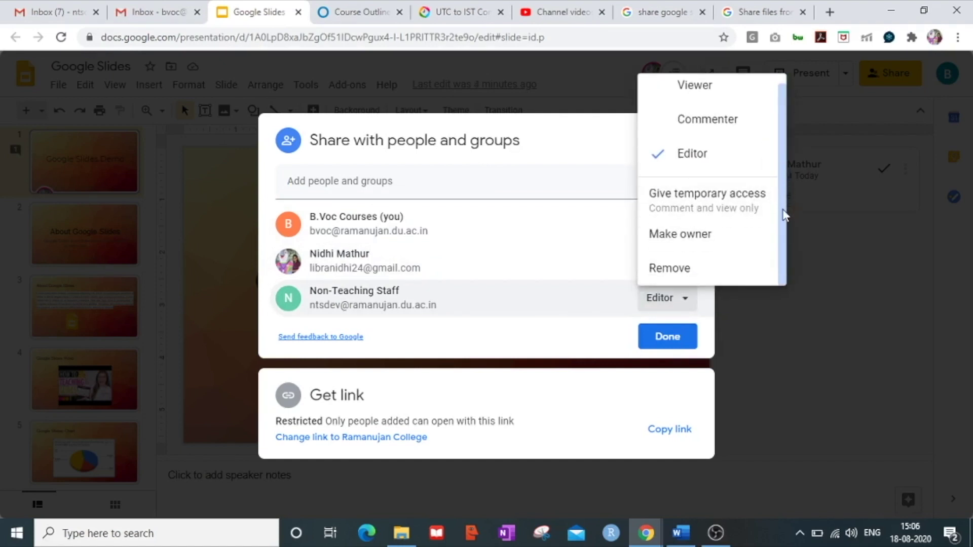
pyautogui.scroll(1, 784, 215)
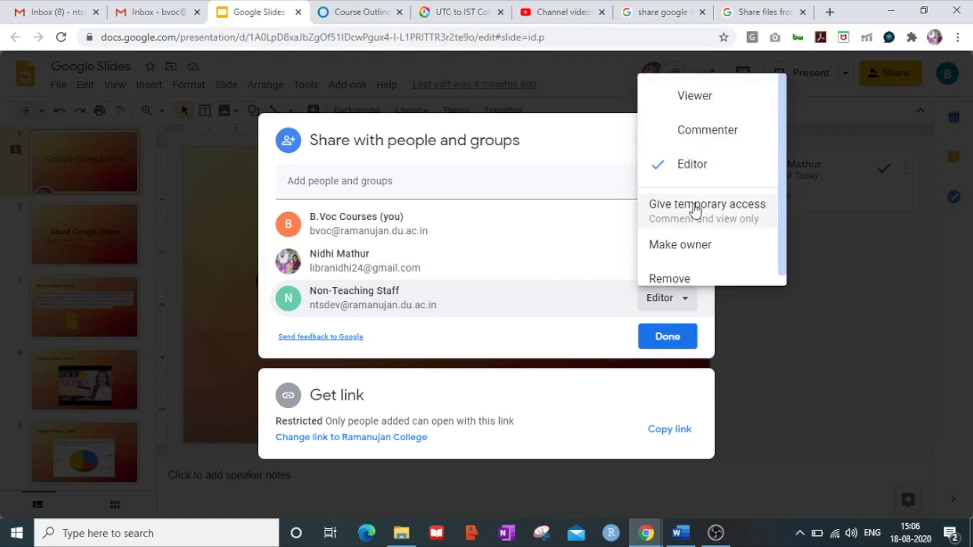
pyautogui.click(613, 161)
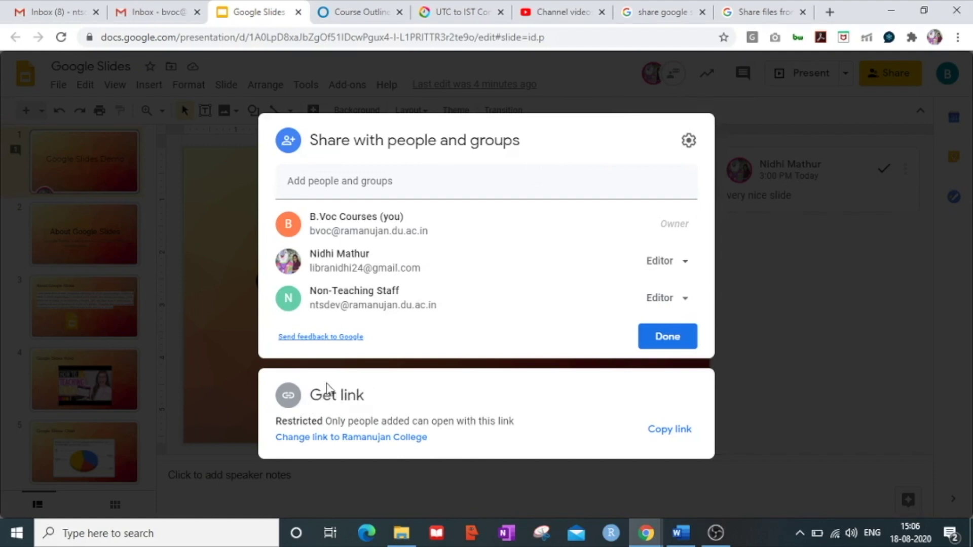
pyautogui.hotkey('alt', 'Tab')
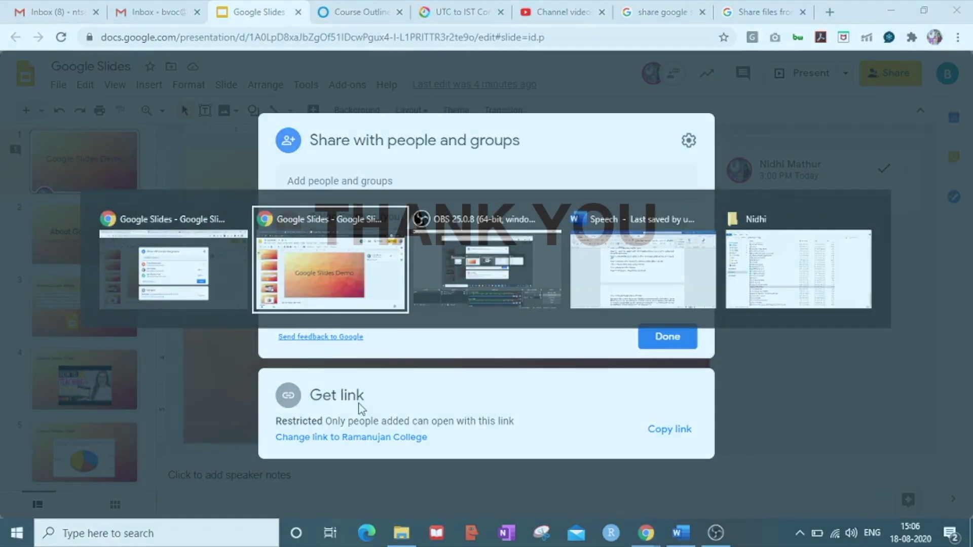